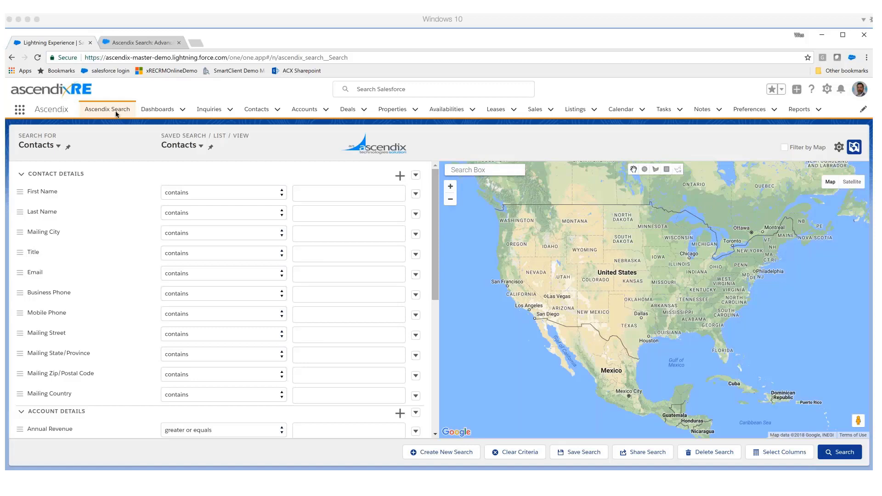
Open the Ascendix Search tab to show the Contacts search form beside the North America map.
click(214, 101)
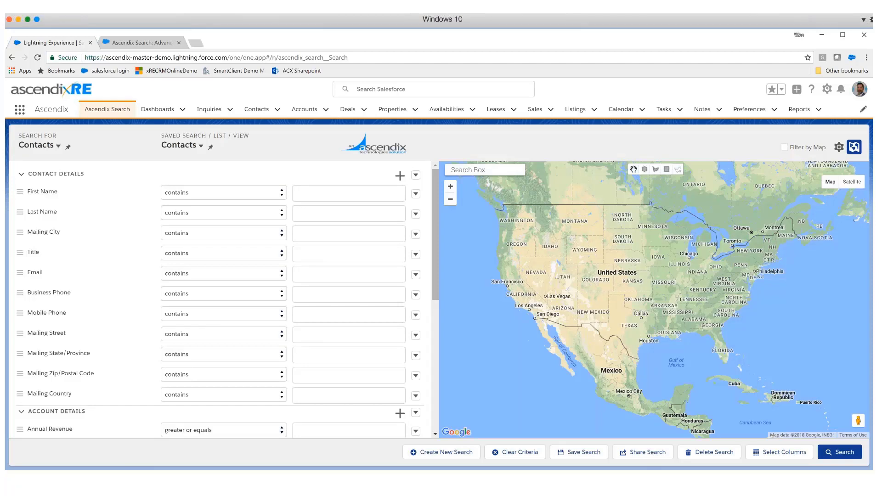
Change the Search For record type from Contacts to Accounts.
click(58, 145)
click(51, 163)
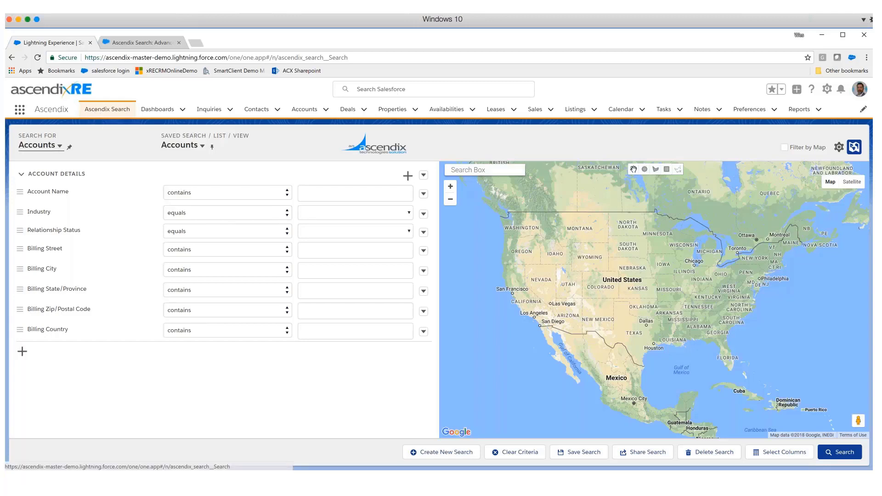
click(59, 145)
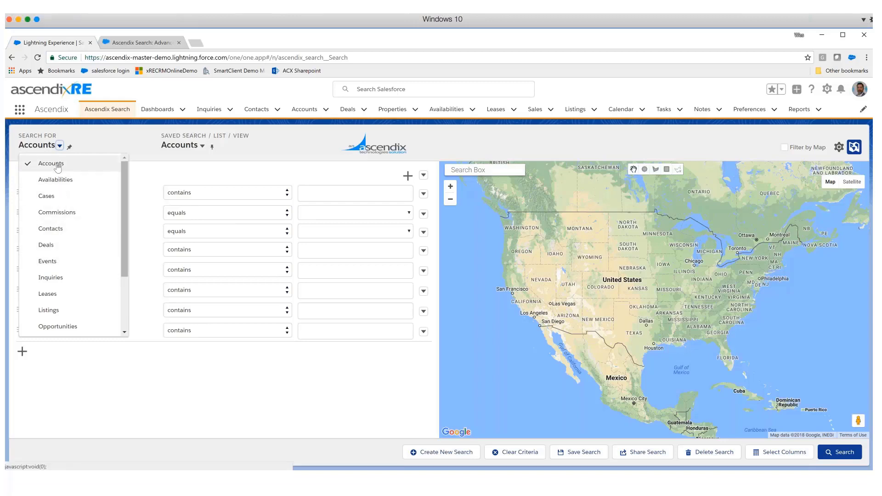
click(57, 169)
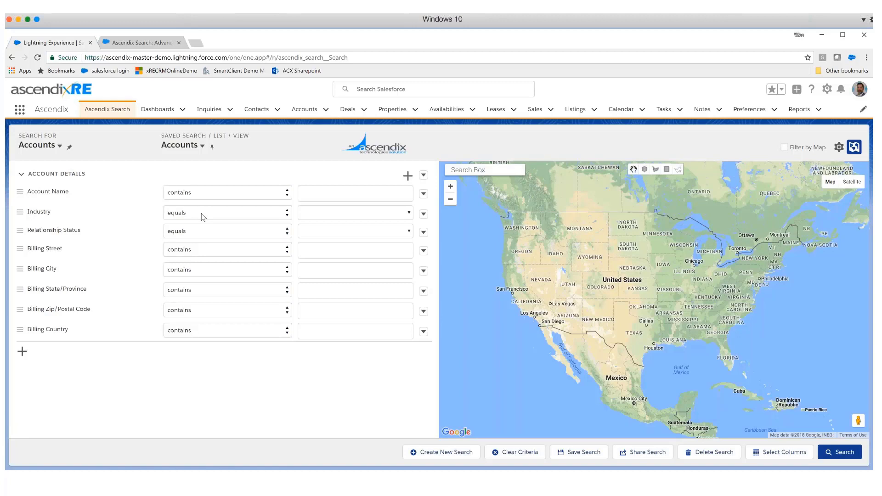
Set the Industry criterion to 'in' with Consulting and Finance as the selected values.
click(204, 217)
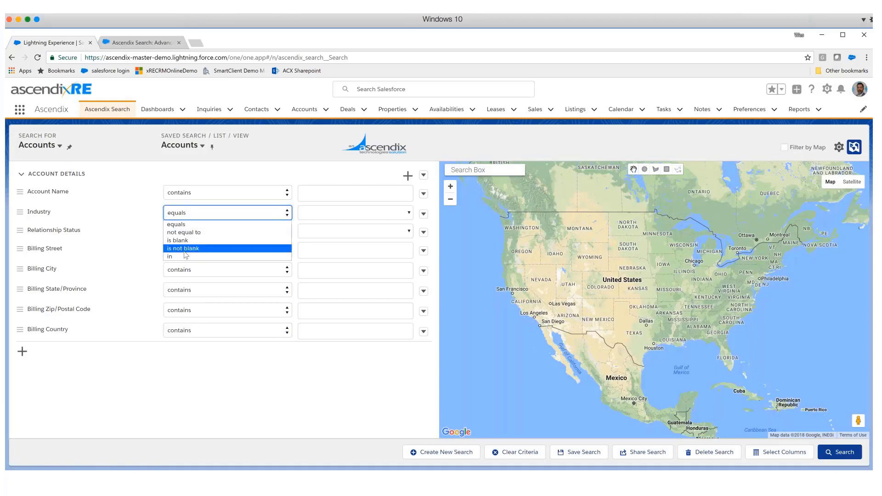
click(193, 242)
click(305, 213)
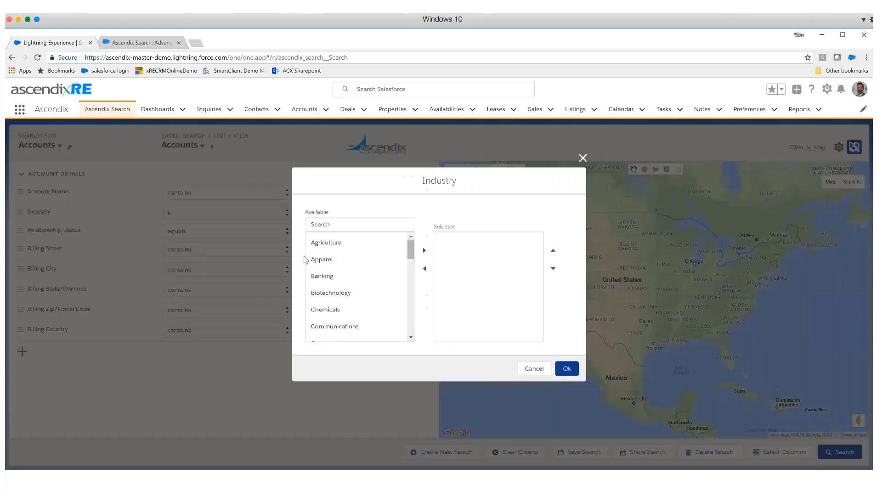
scroll(357, 287, down, 3)
scroll(328, 308, down, 3)
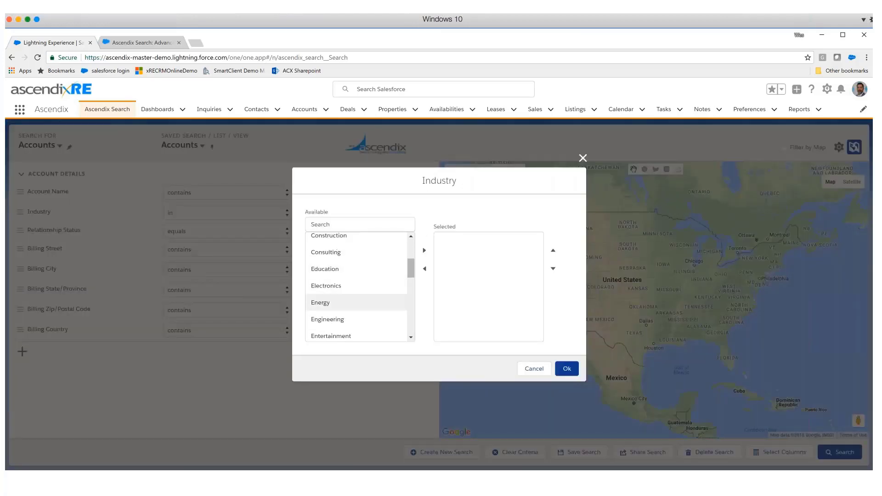
scroll(328, 309, up, 3)
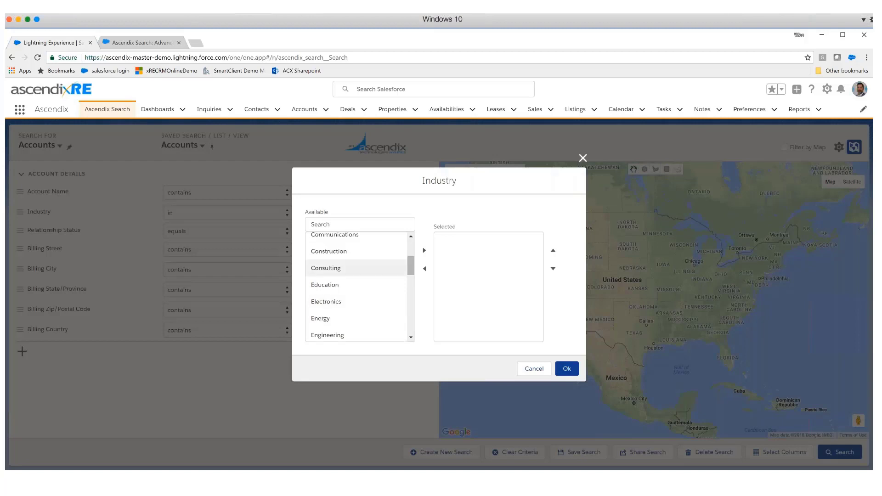
click(331, 268)
double_click(331, 268)
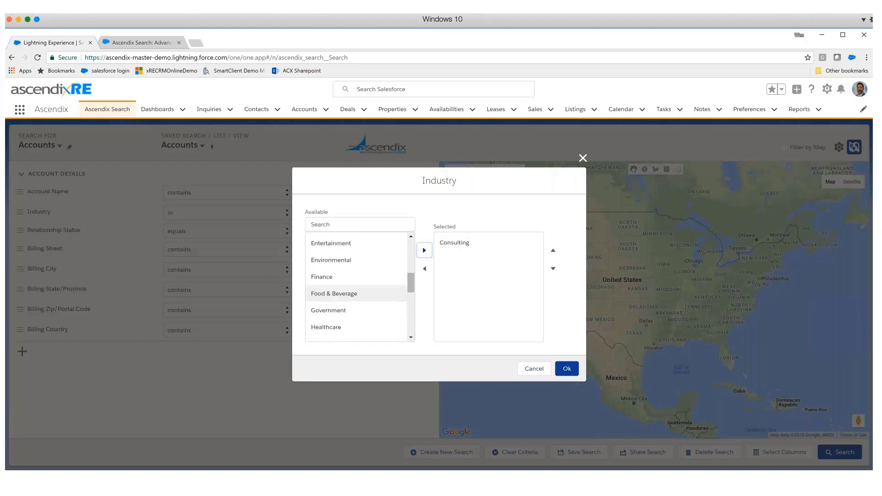
click(328, 278)
click(424, 250)
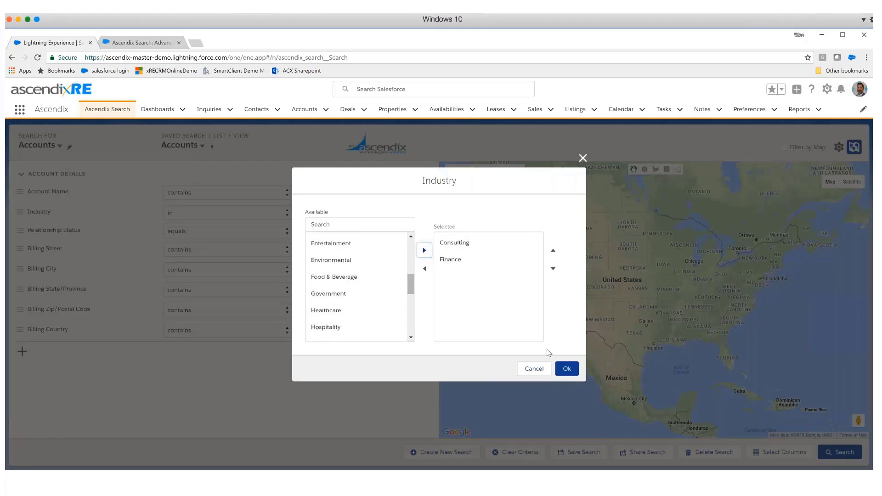
click(566, 368)
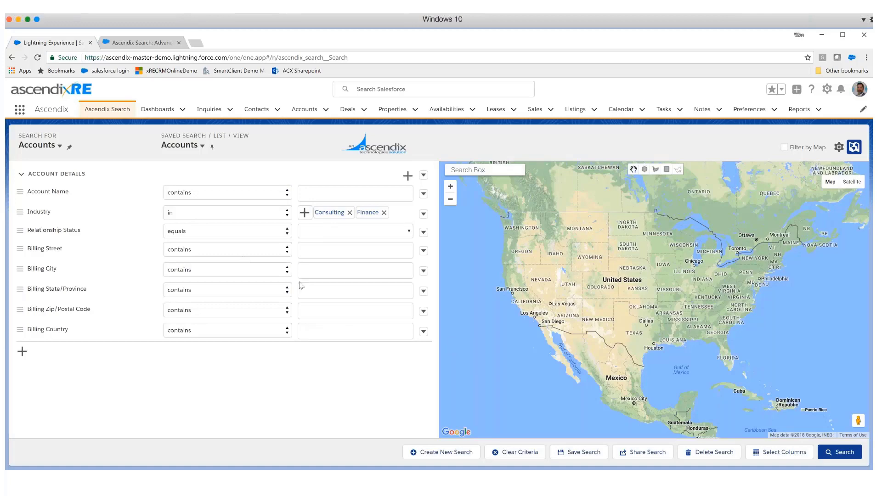
click(841, 453)
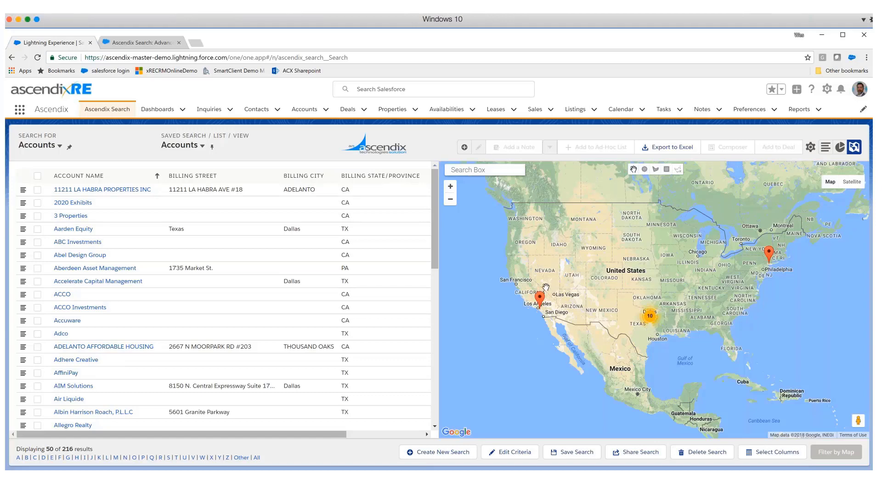
click(854, 148)
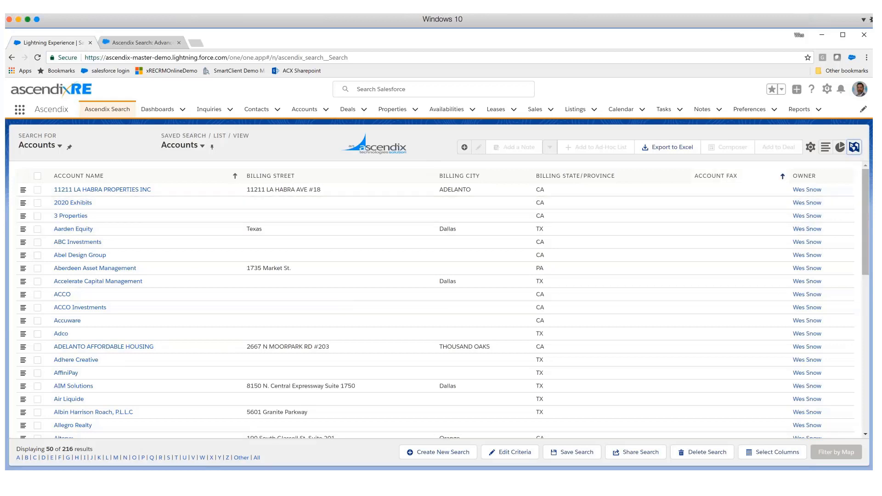
click(853, 148)
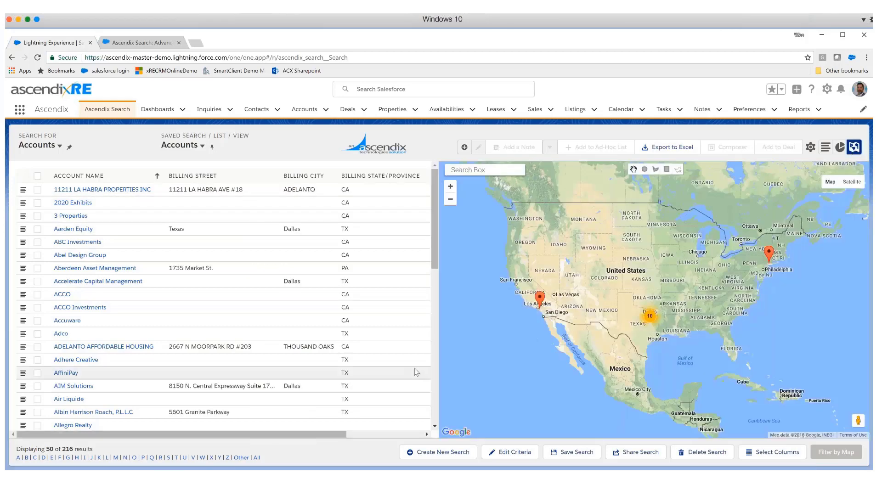
click(506, 453)
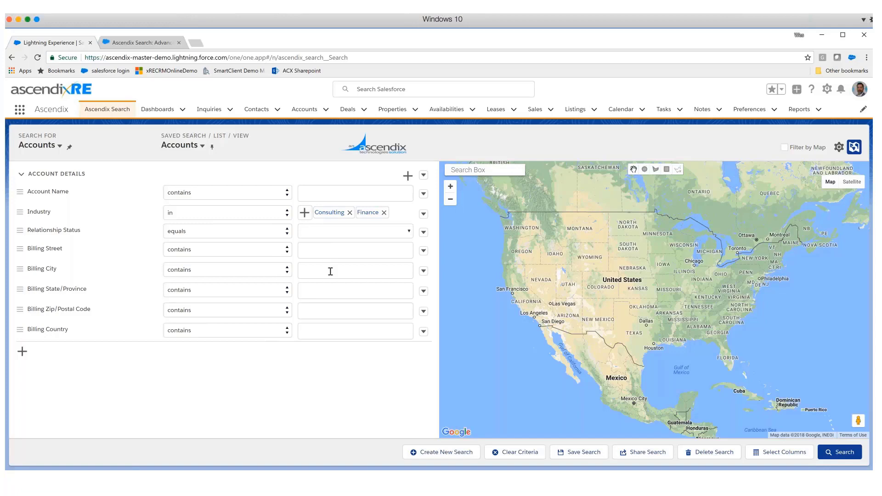
Switch the Search For record type back to Contacts.
click(59, 146)
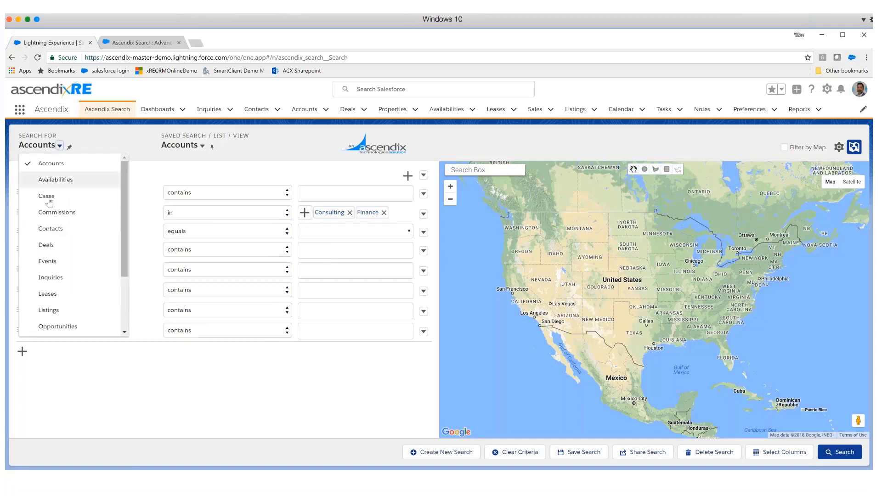
click(51, 229)
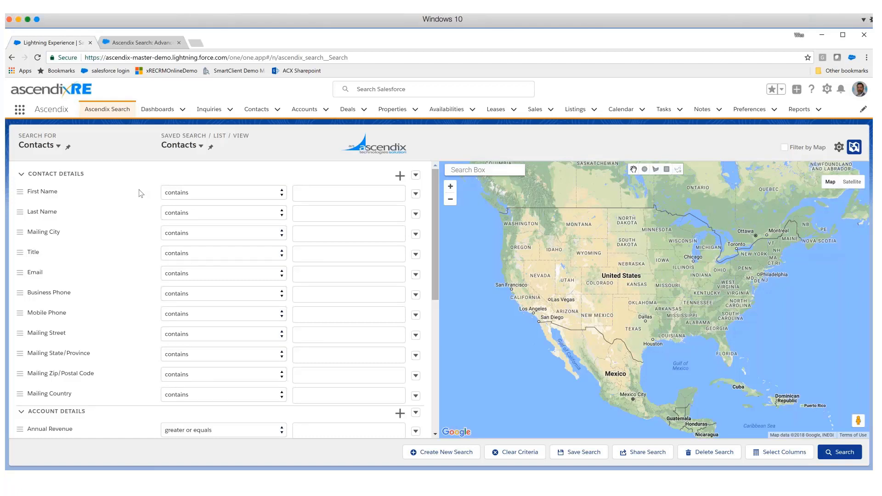
scroll(140, 193, down, 2)
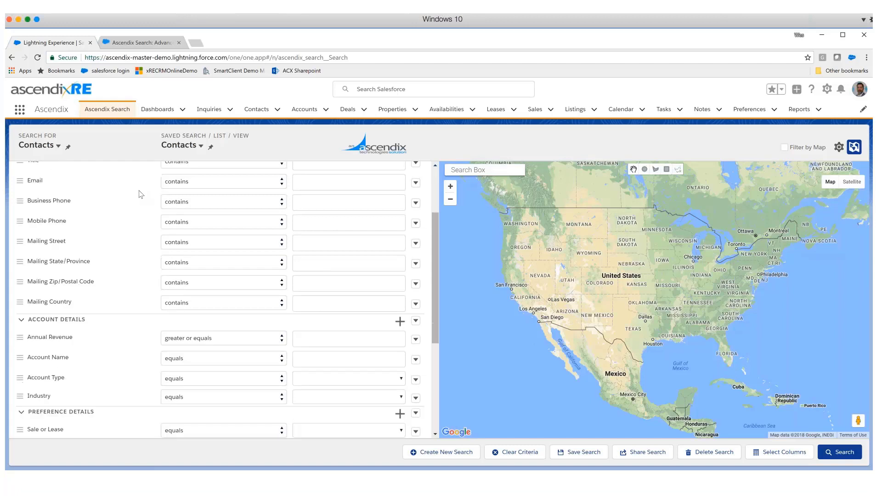
scroll(141, 195, down, 1)
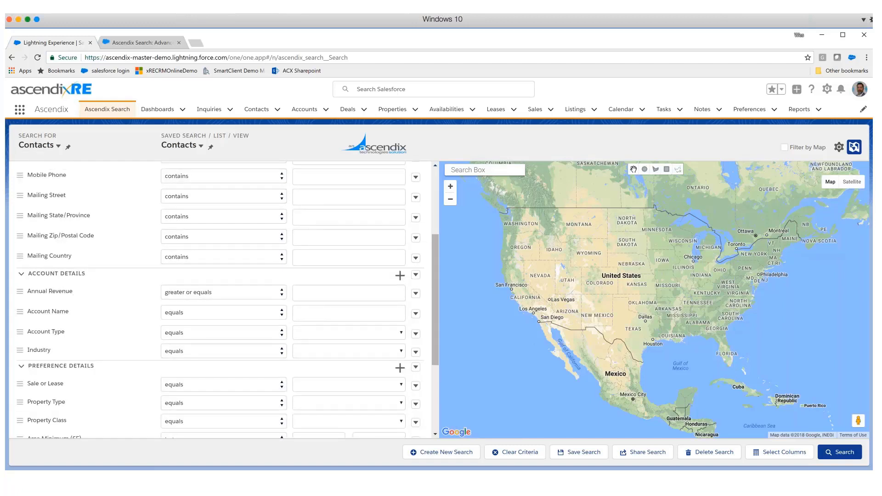
Filter account Industry 'in' Consulting and Finance and run the Contacts search.
click(170, 354)
click(175, 396)
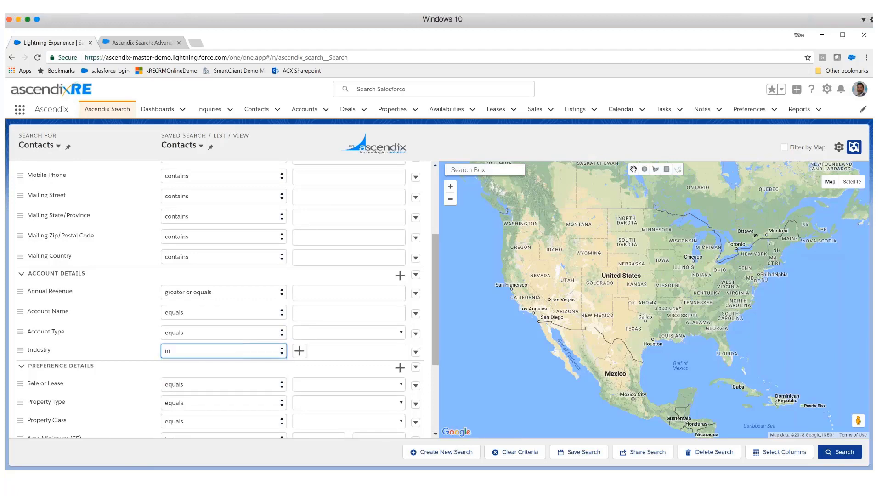
click(300, 351)
scroll(331, 294, down, 1)
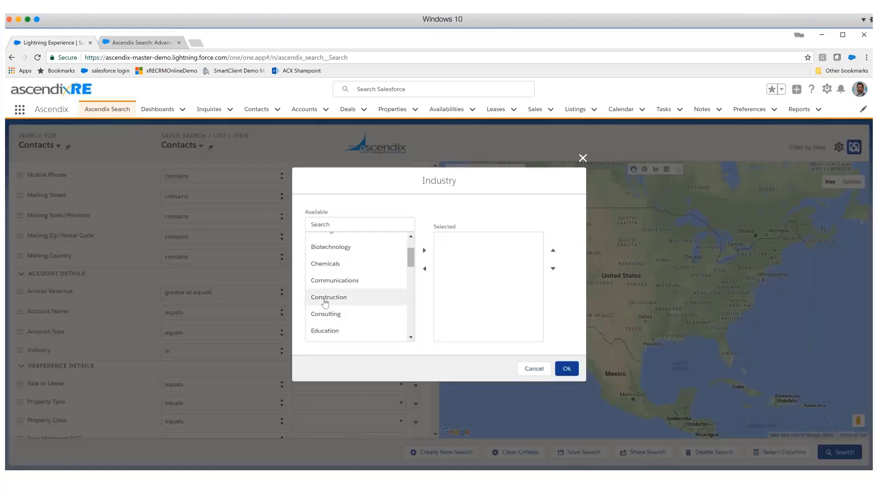
click(325, 299)
click(325, 314)
click(424, 250)
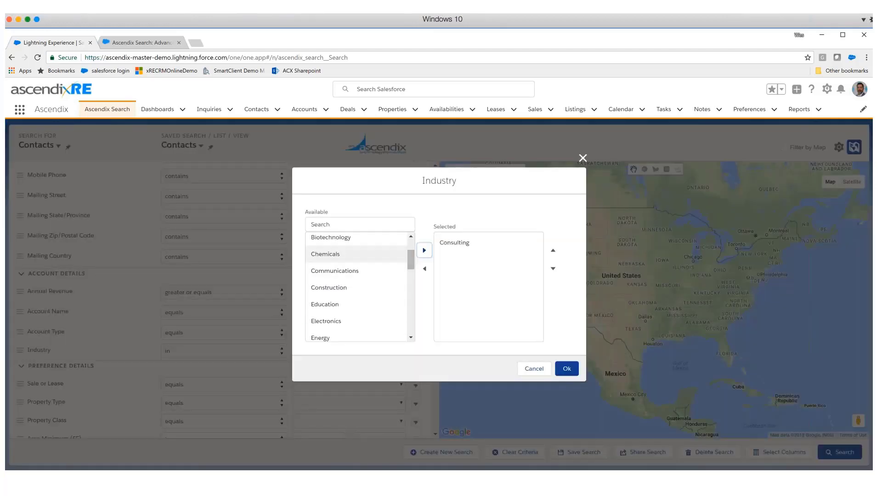
scroll(349, 275, down, 3)
click(332, 276)
click(424, 251)
click(566, 369)
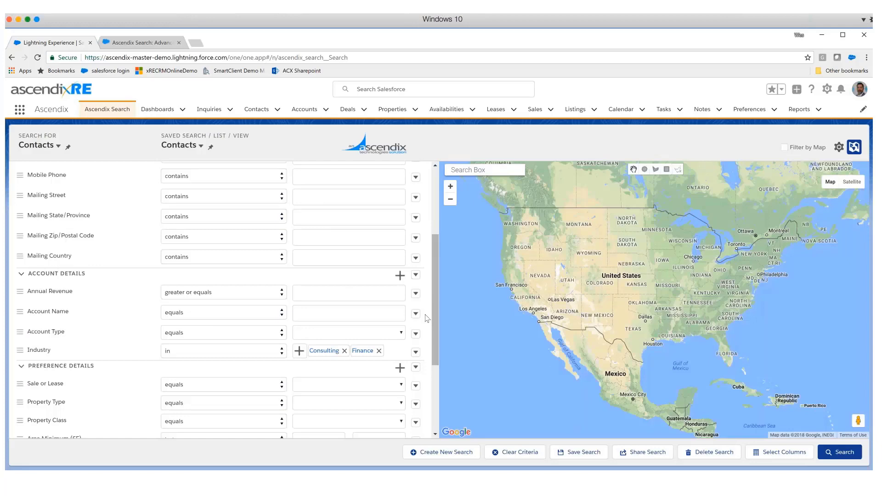
click(841, 453)
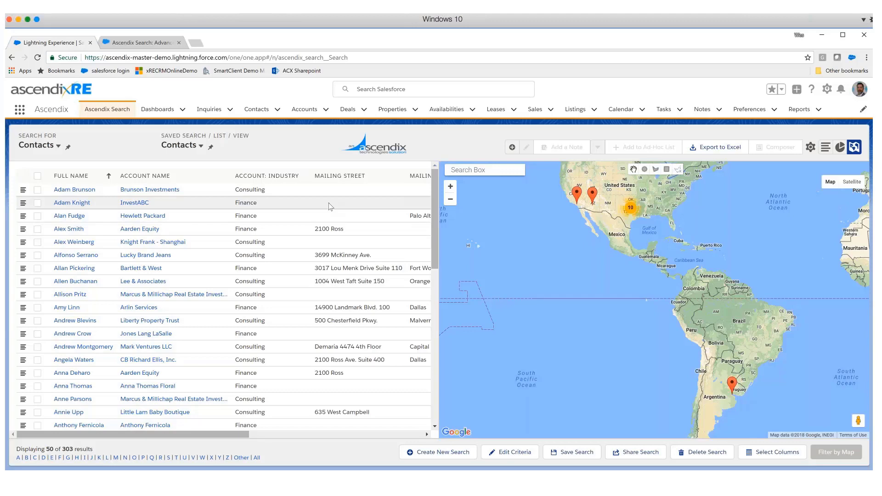
Review the 303 contact results and map markers, then open the Select Columns chooser.
click(773, 452)
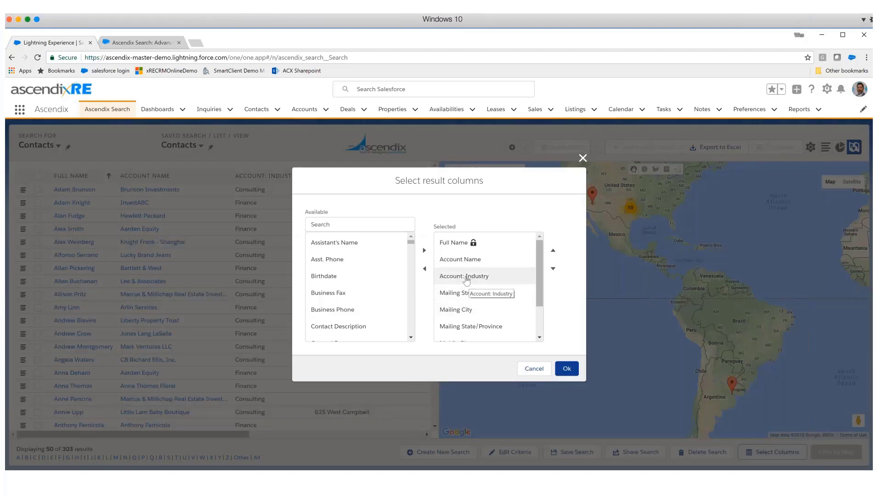
Add the Account: Relationship Status column to the contact results.
click(339, 223)
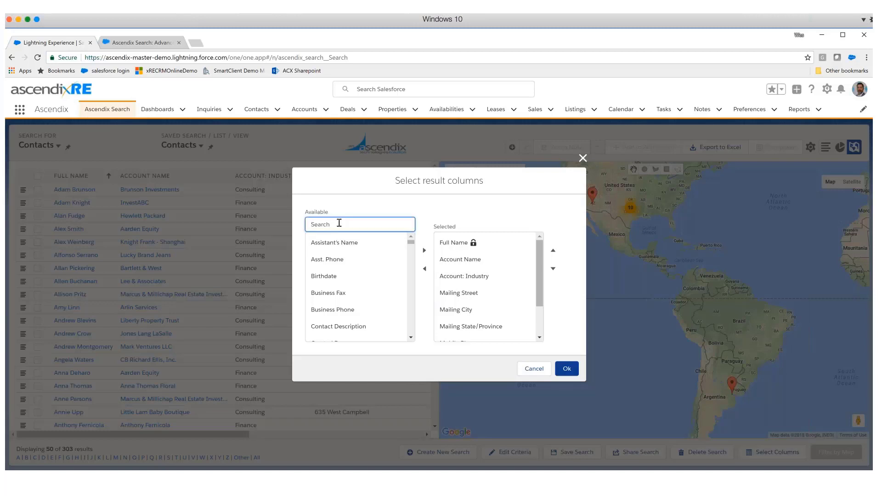
text(rela)
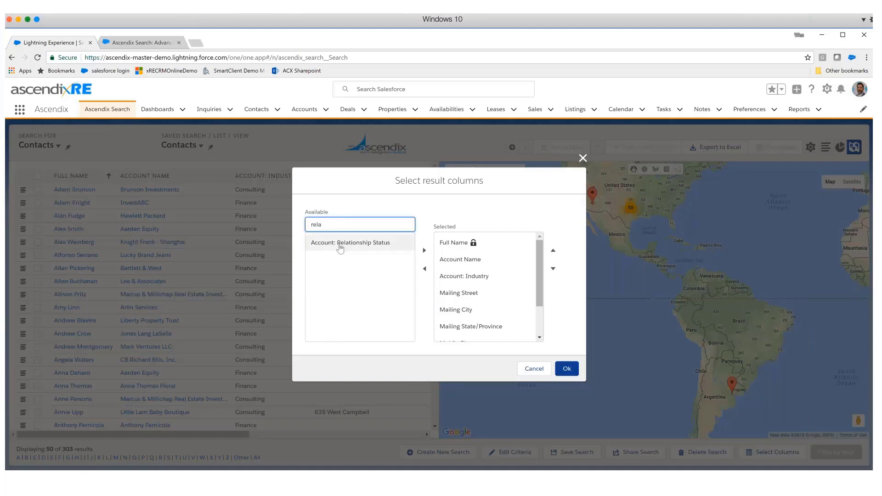
click(361, 243)
click(424, 250)
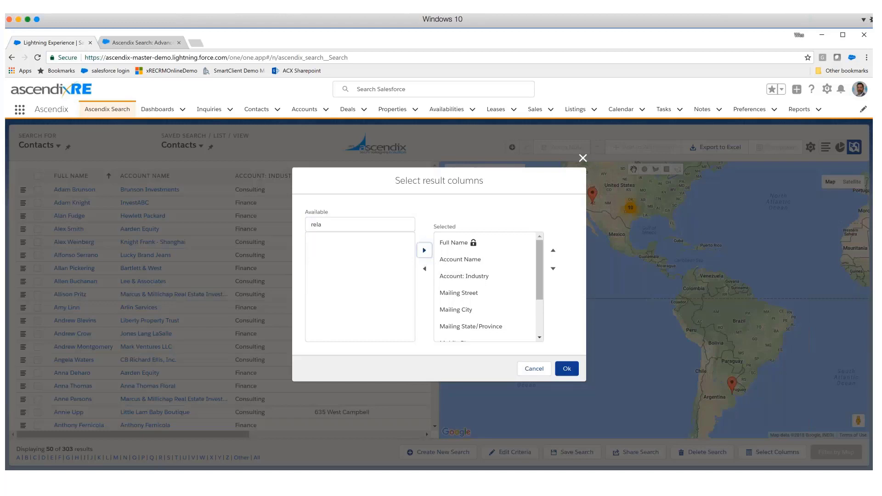
scroll(544, 331, down, 3)
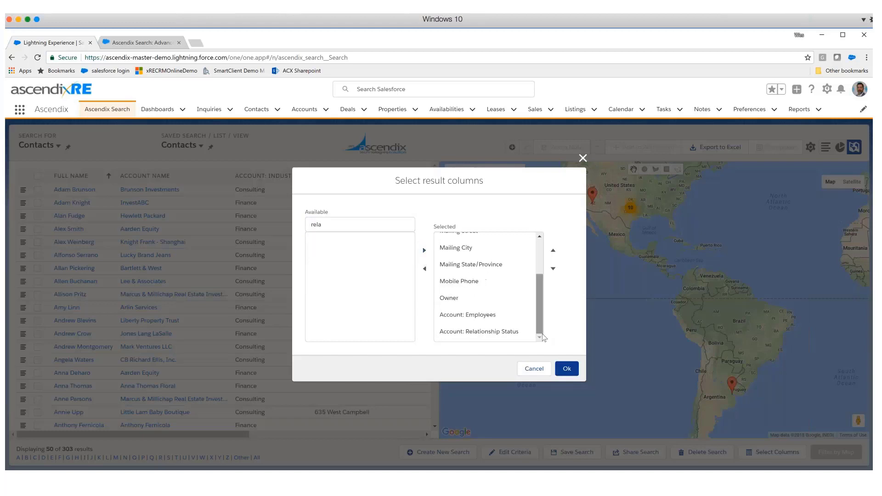
click(567, 369)
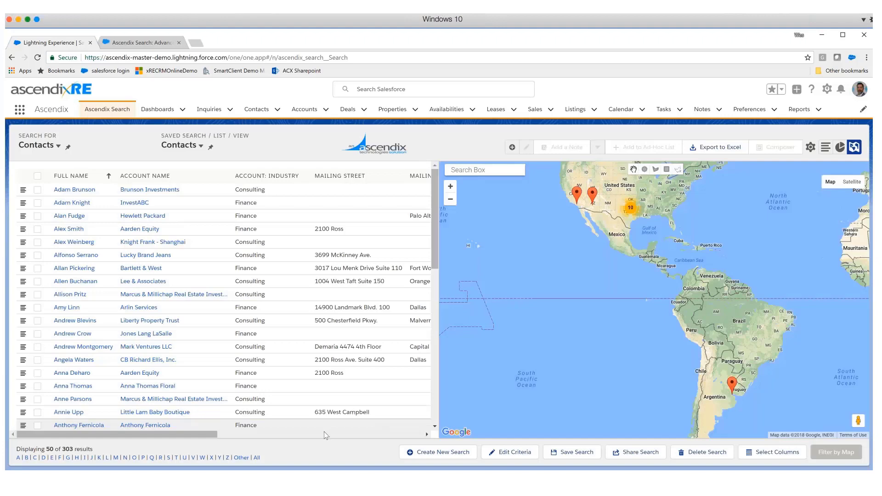
Scroll the results table to view the new columns, then return to the first columns.
click(326, 435)
click(397, 434)
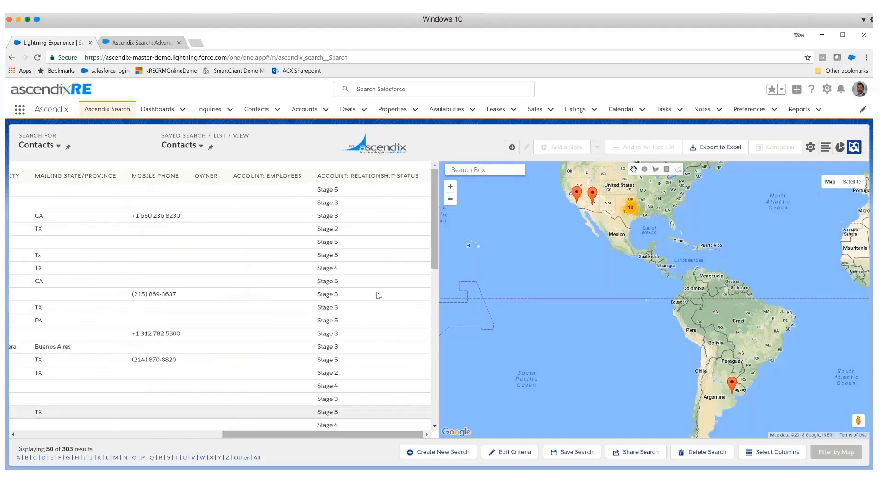
click(177, 436)
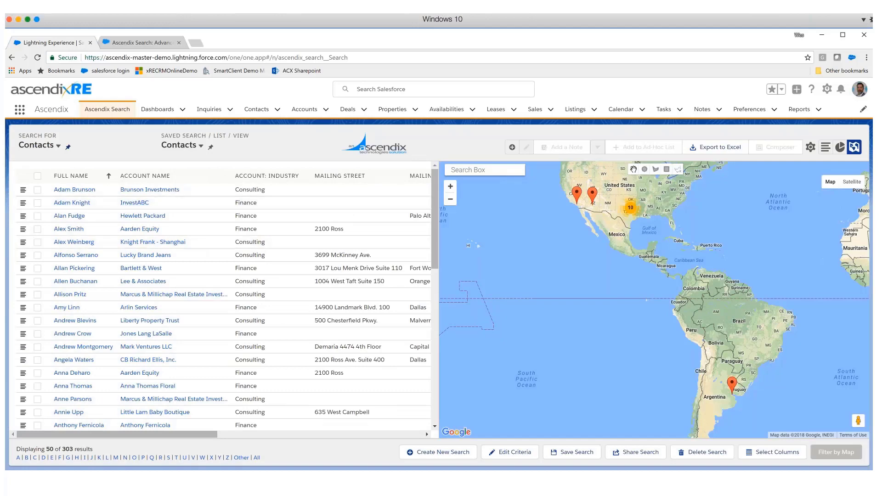
Switch Search For to Accounts and open its criteria form.
click(58, 148)
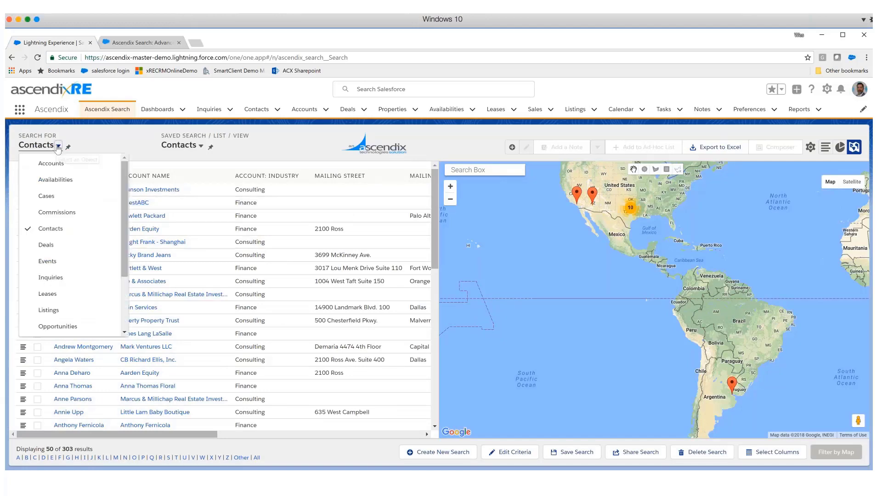
click(61, 170)
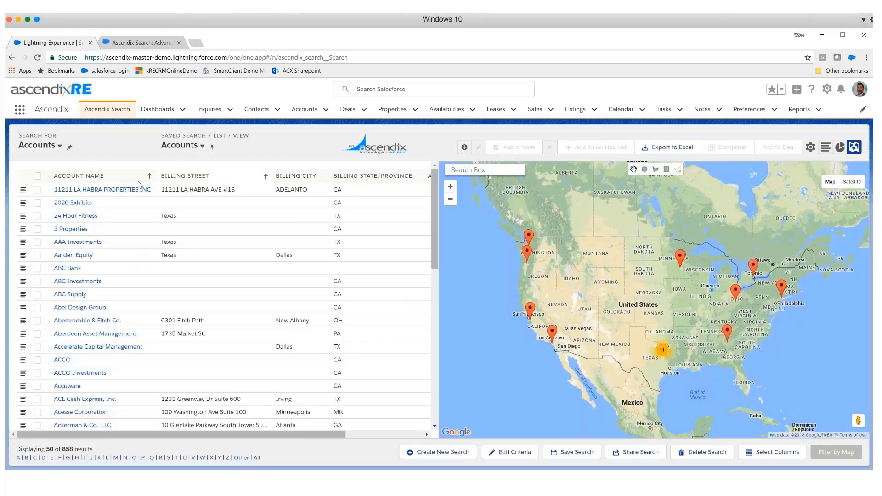
click(510, 452)
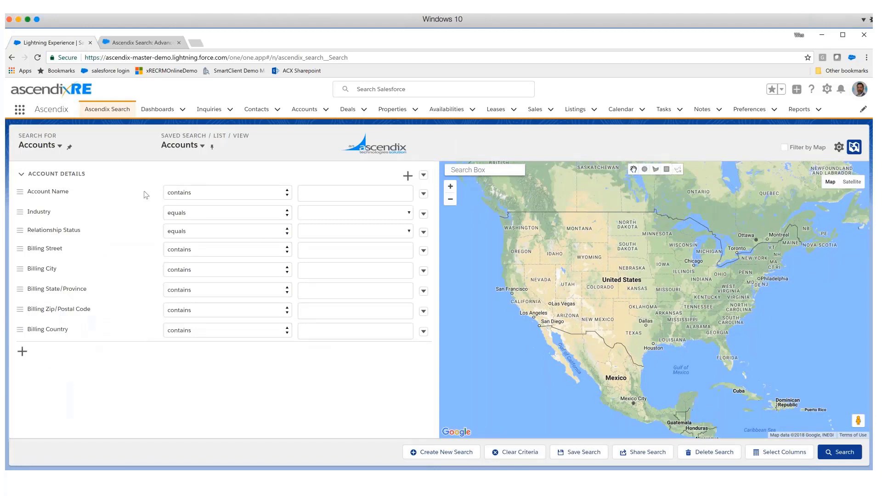
Add the Leases Tenant field group to the criteria and rename it LEASES.
click(22, 352)
scroll(76, 289, down, 10)
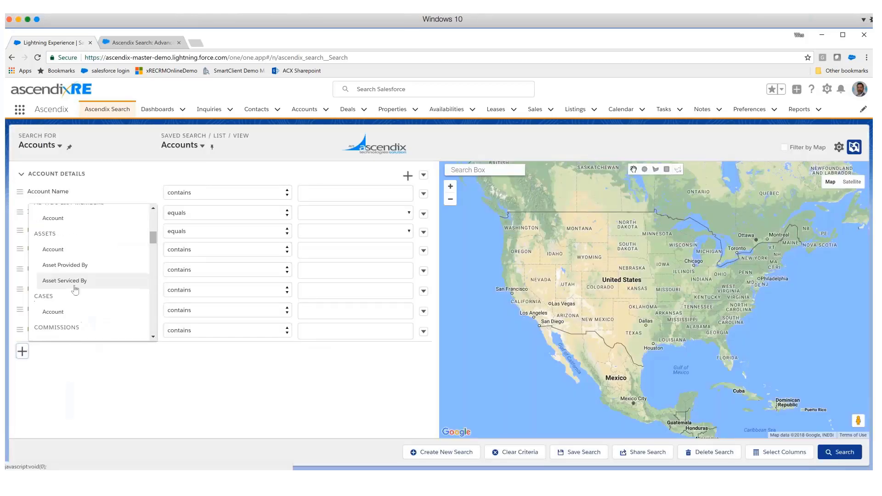
scroll(74, 296, down, 5)
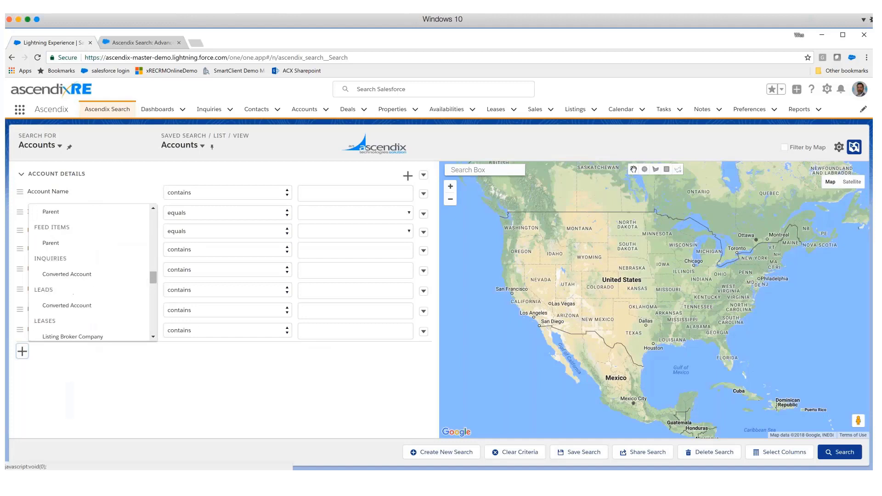
scroll(69, 312, down, 2)
click(69, 321)
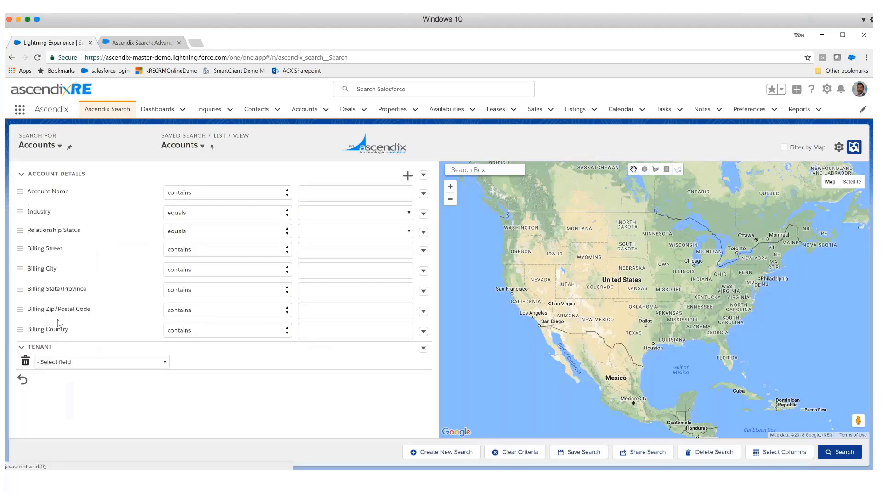
click(423, 348)
click(403, 363)
double_click(68, 350)
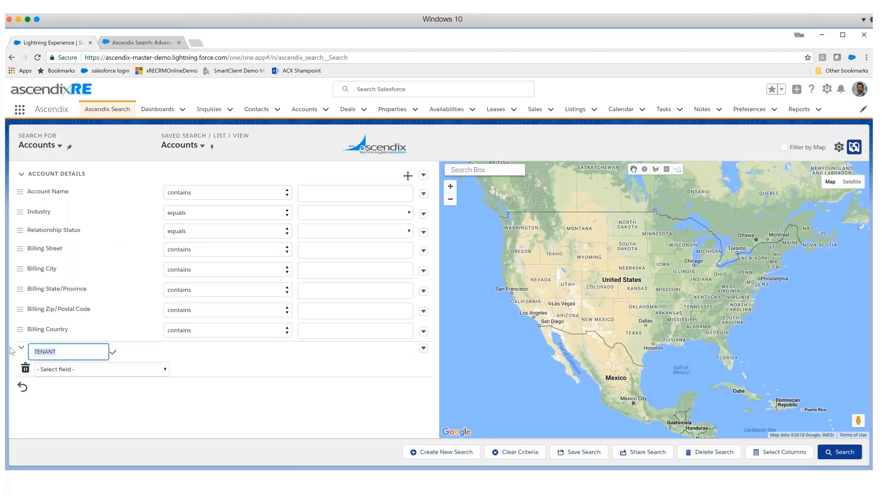
text(LES)
text(SES)
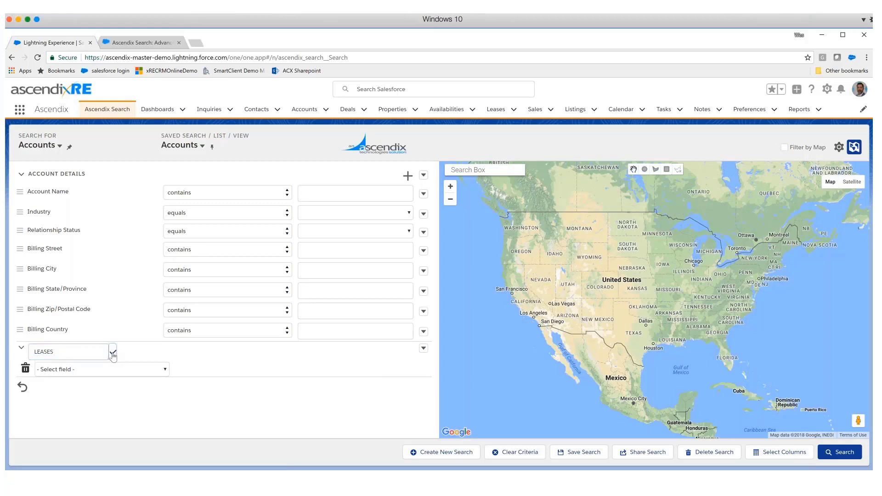
click(113, 352)
Filter lease Expiration Date between Feb 6, 2018 and Feb 7, 2024.
click(107, 363)
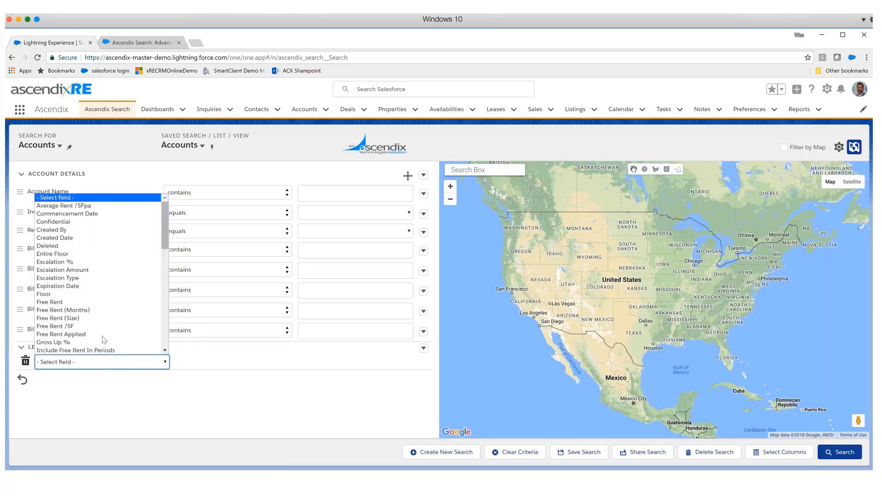
click(84, 287)
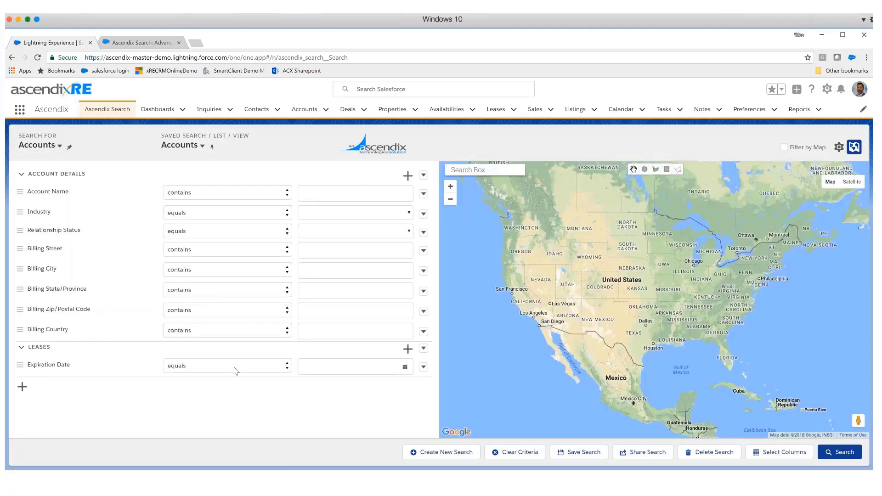
click(256, 367)
scroll(197, 340, down, 3)
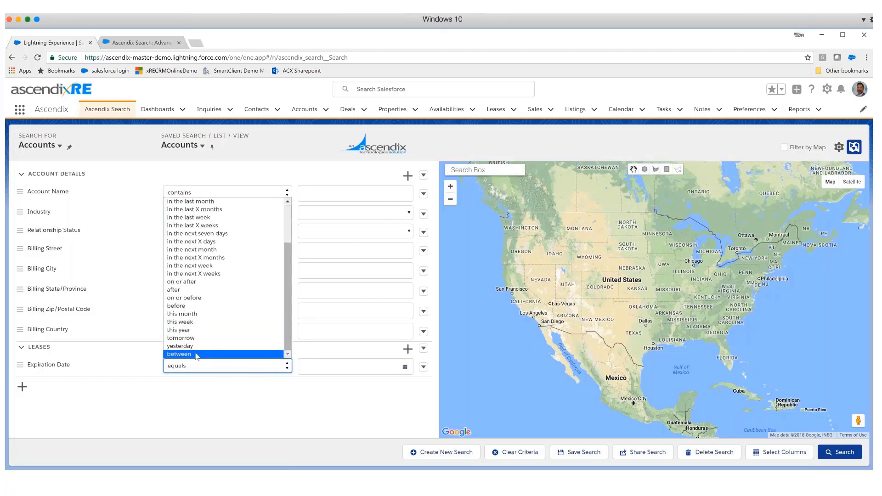
click(197, 355)
click(343, 366)
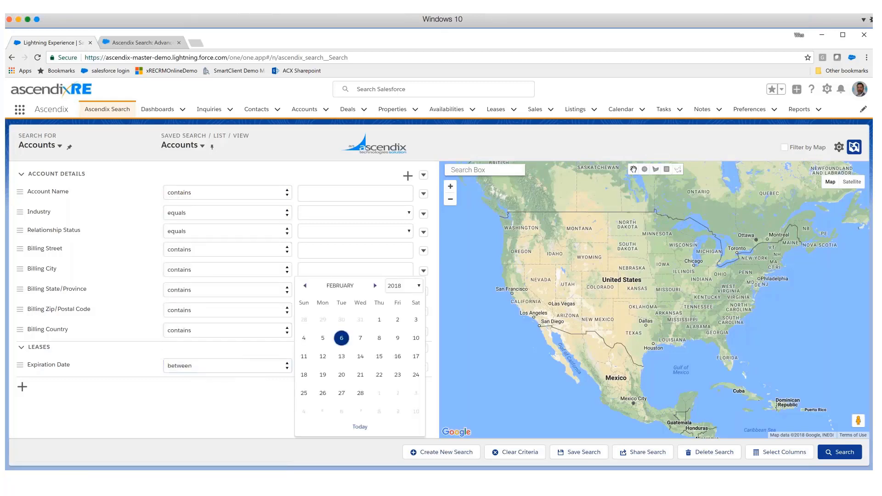
key(Return)
click(404, 366)
click(412, 286)
scroll(417, 345, down, 2)
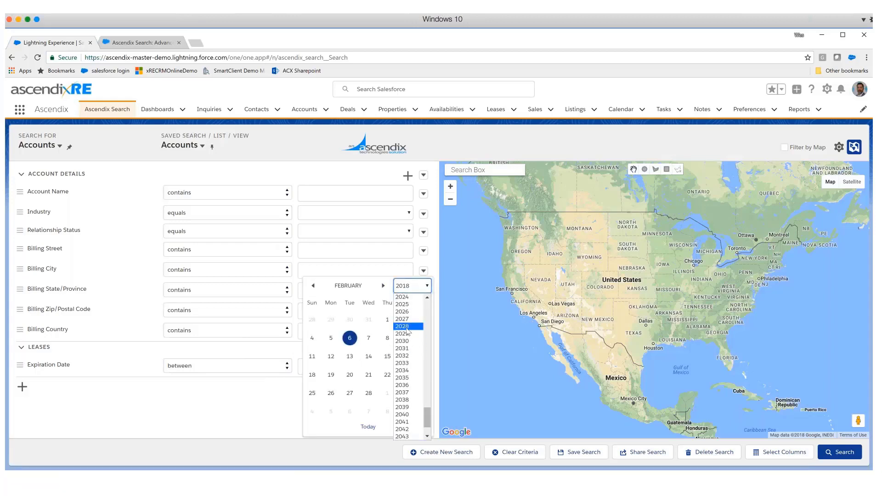
scroll(408, 321, down, 3)
click(403, 297)
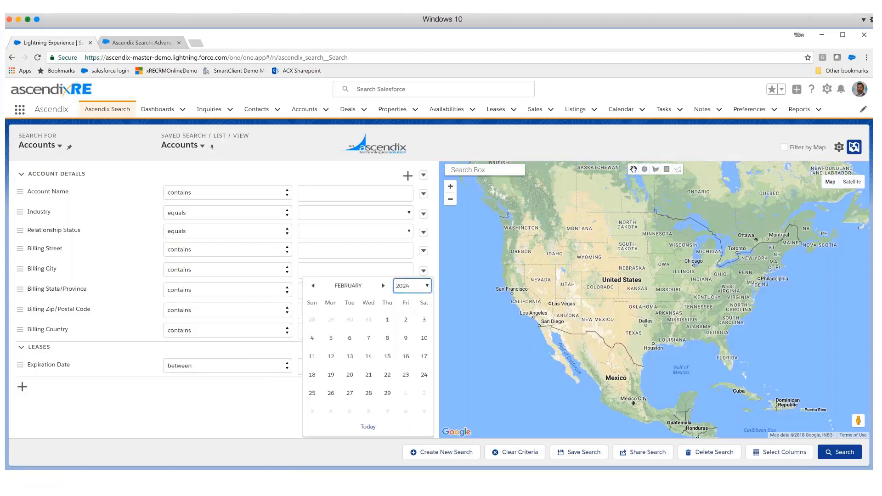
click(368, 338)
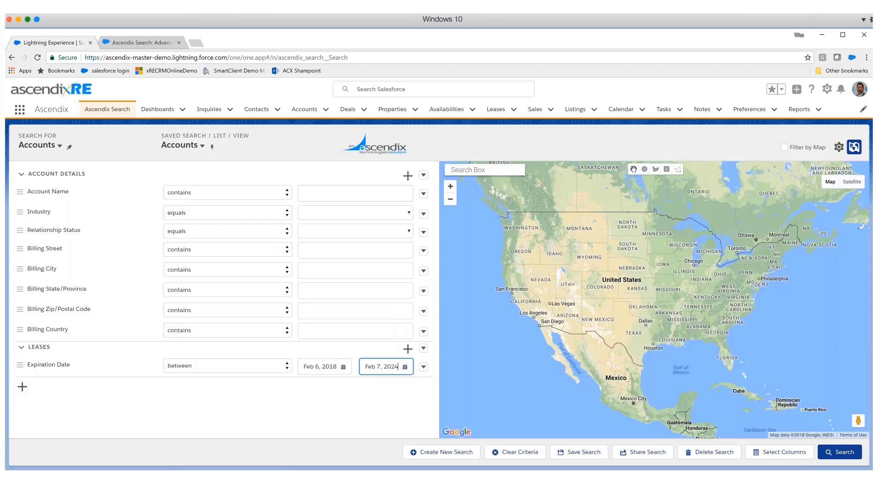
Run the account search, then filter results to a rectangle drawn over Texas.
click(835, 453)
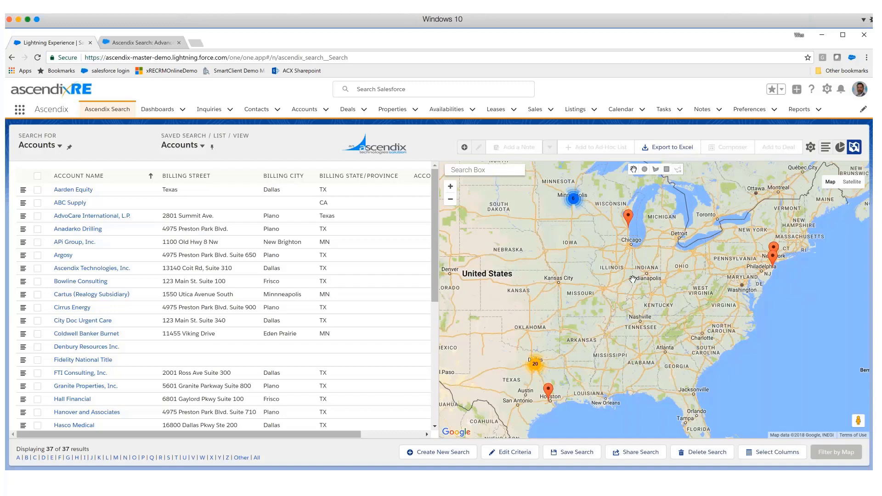
click(667, 170)
drag(508, 342, 574, 413)
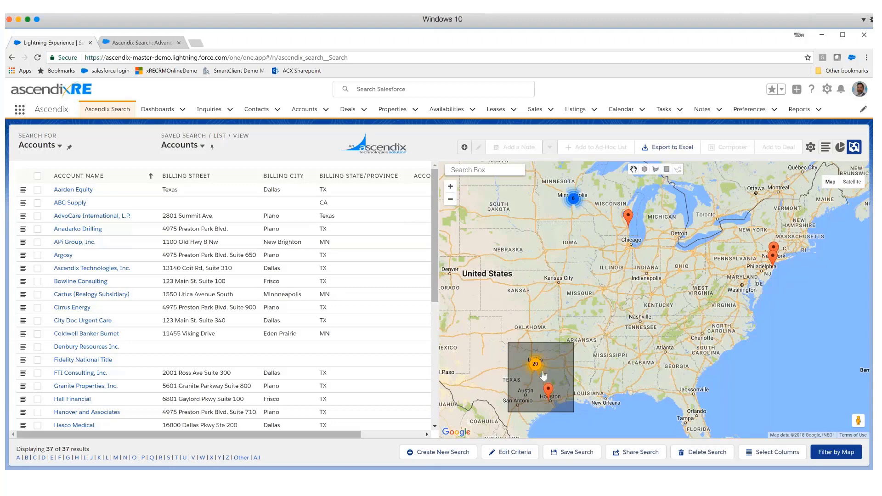
click(841, 454)
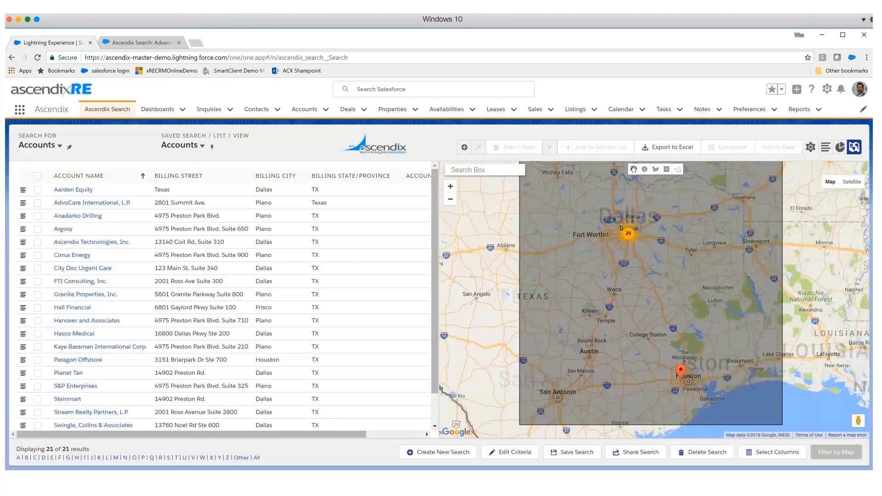
Zoom into the account cluster and open the Vine Oil & Gas Company record's details.
click(629, 234)
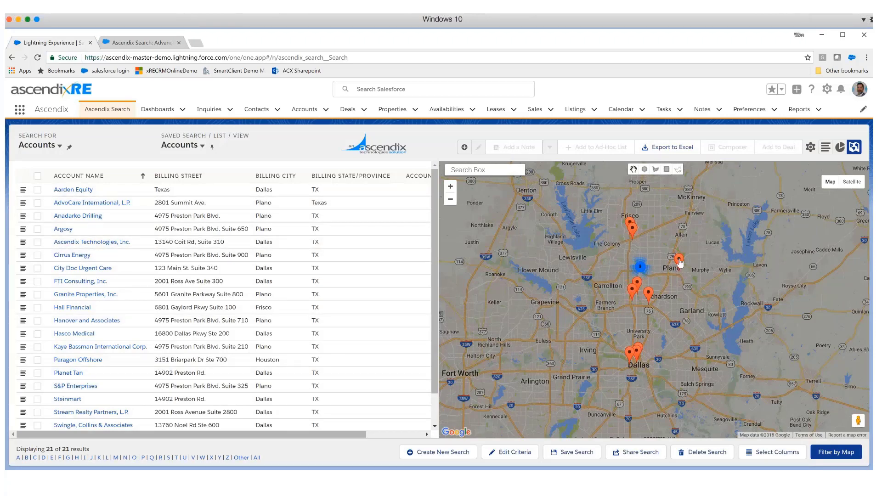
click(633, 229)
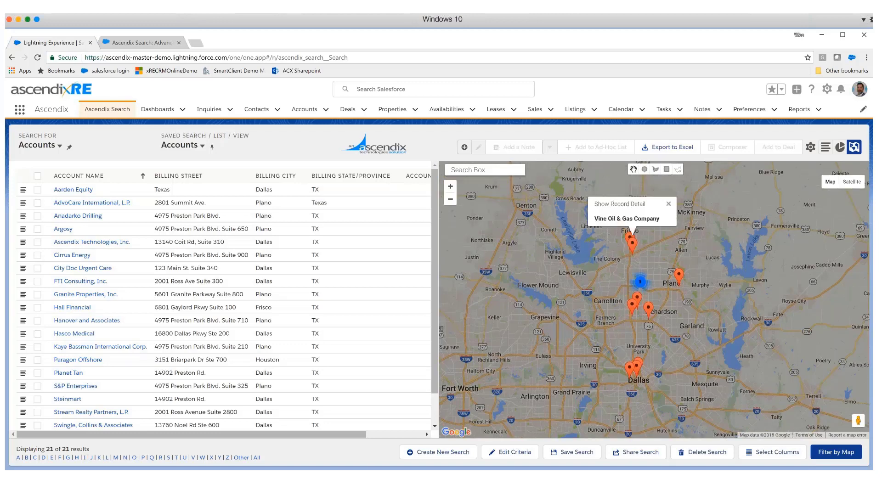
click(630, 217)
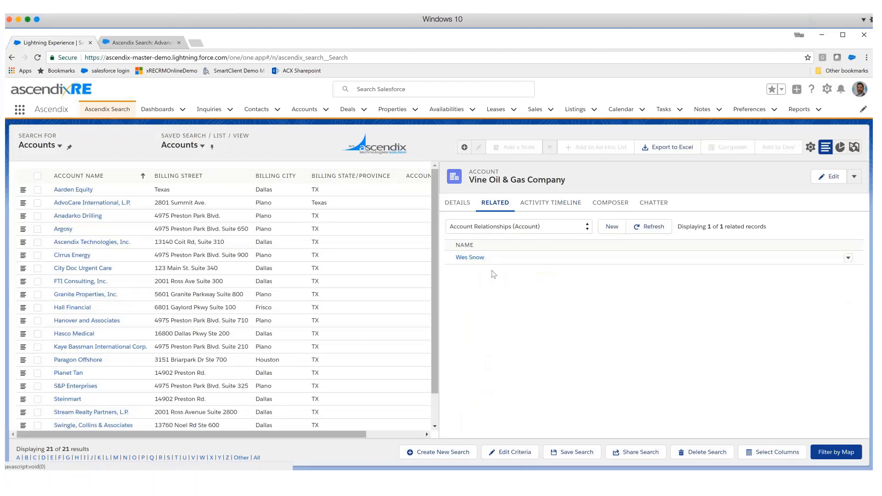
click(457, 203)
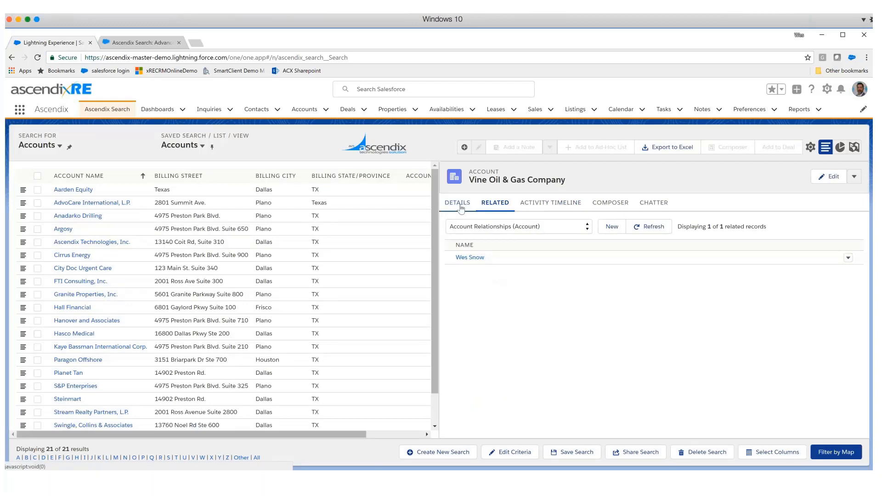
click(495, 203)
Show the account's related contacts, then Leases (Tenant), and plot results on the map.
click(509, 226)
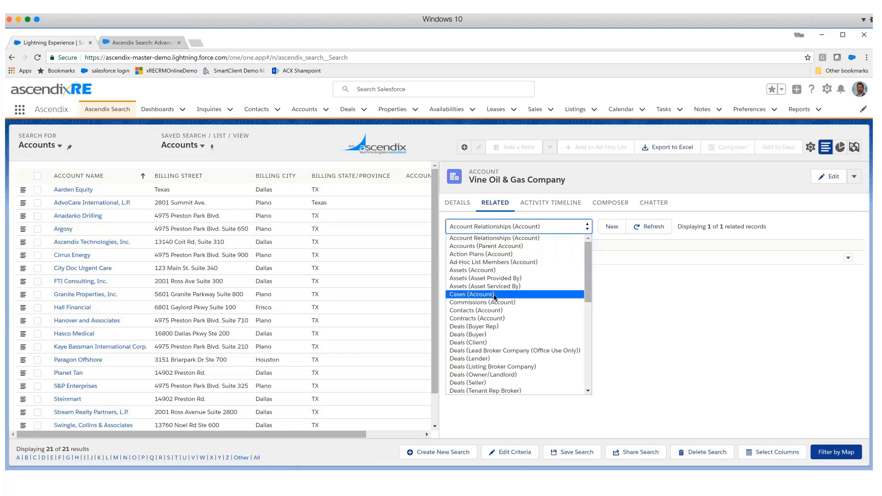
click(487, 311)
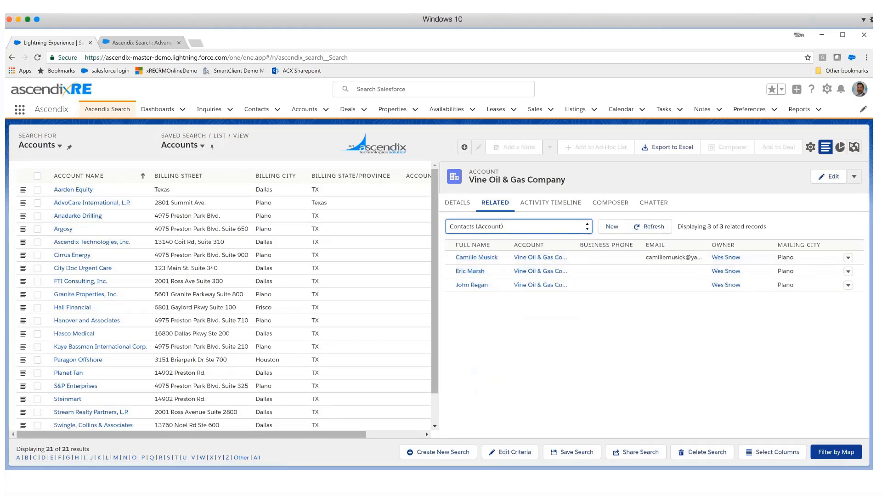
click(505, 229)
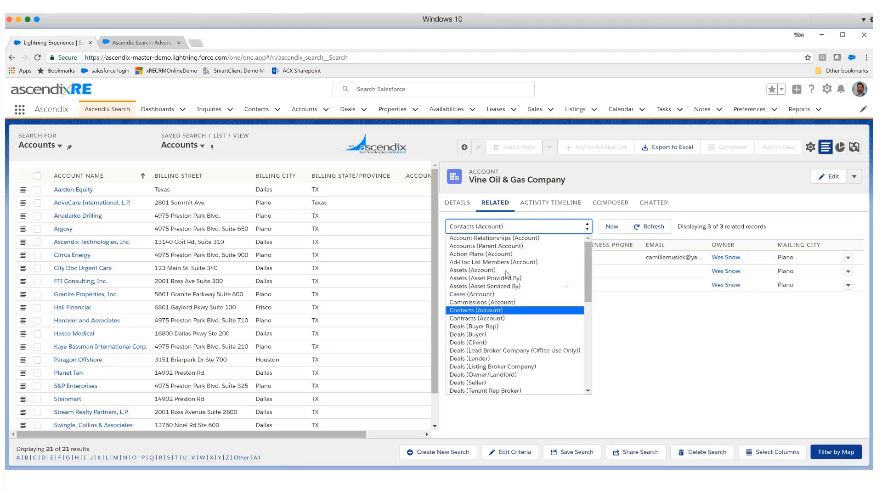
scroll(508, 278, down, 2)
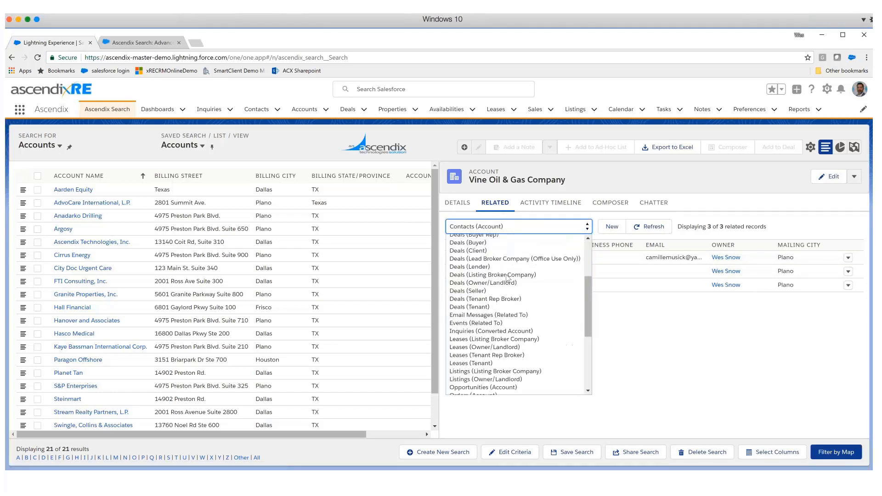
click(487, 364)
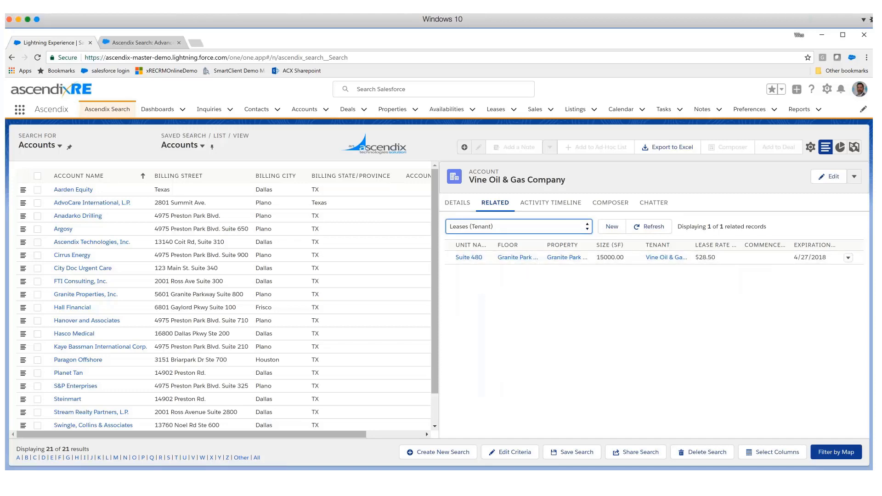
click(854, 147)
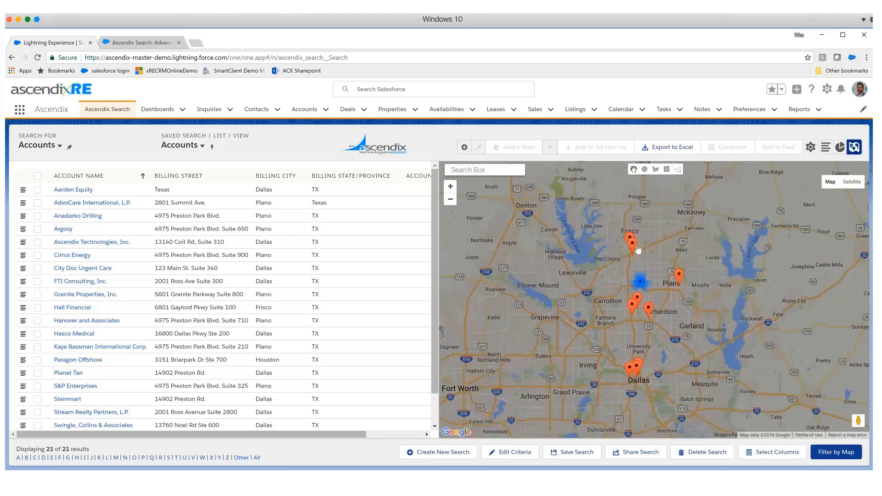
Identify the accounts behind the Frisco, Plano and Carrollton-area map pins.
click(630, 239)
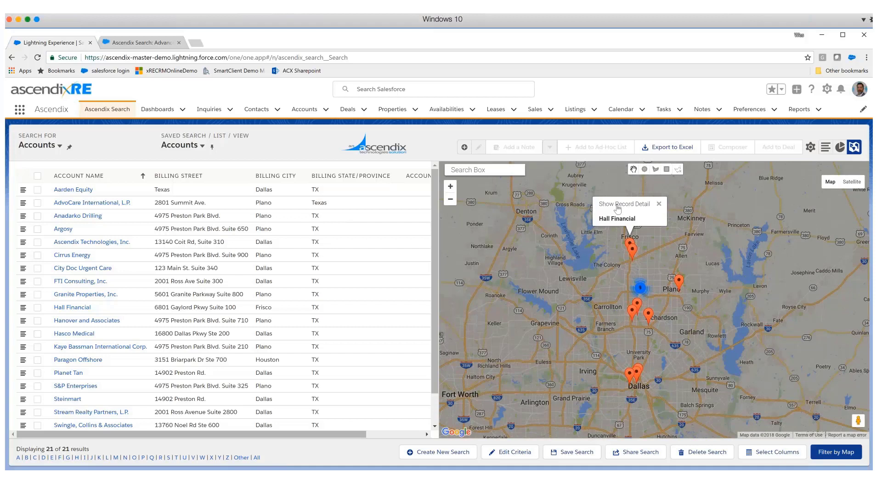
click(679, 281)
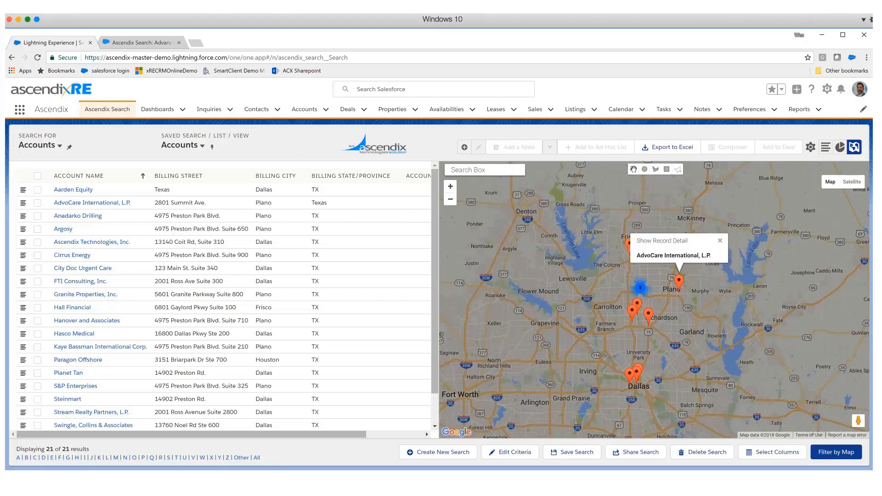
click(633, 314)
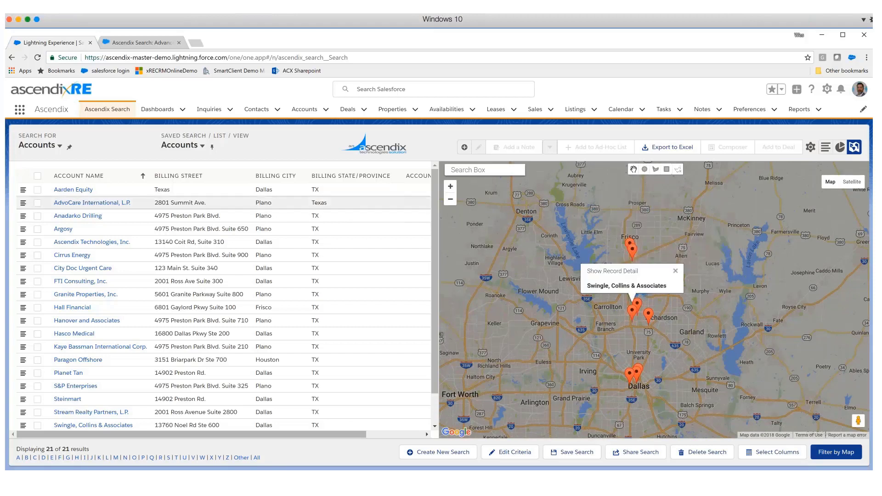
Review account records and leases from Aarden Equity through FTI Consulting, Inc.'s Suite 300 lease.
click(233, 192)
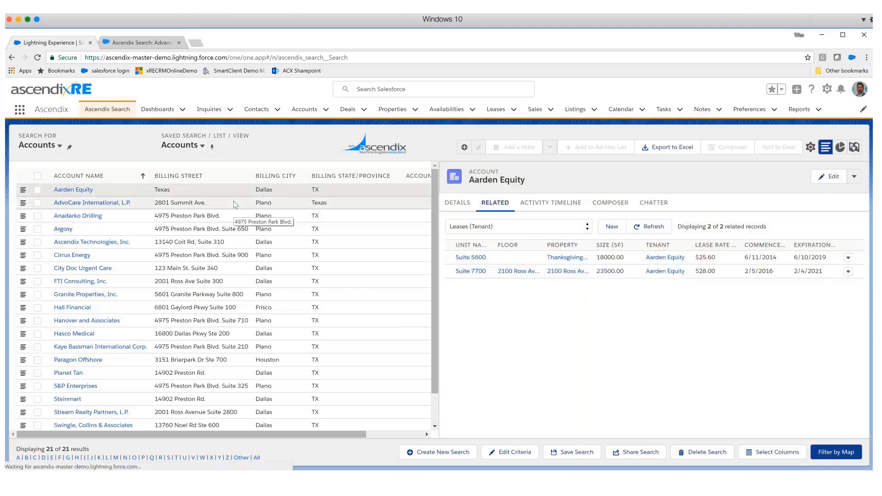
click(234, 202)
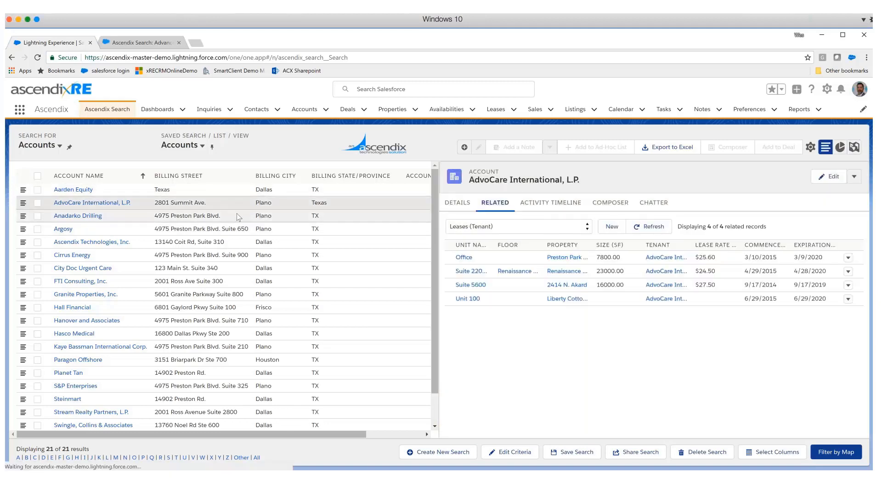
click(237, 214)
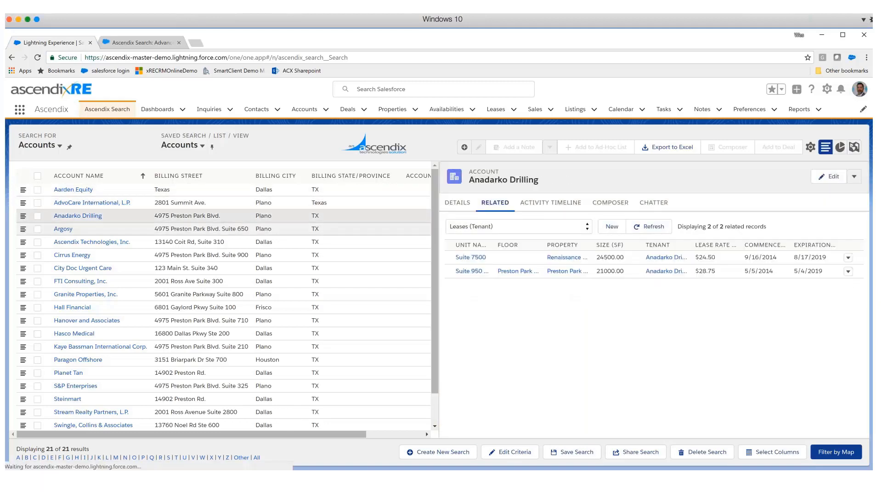
click(258, 229)
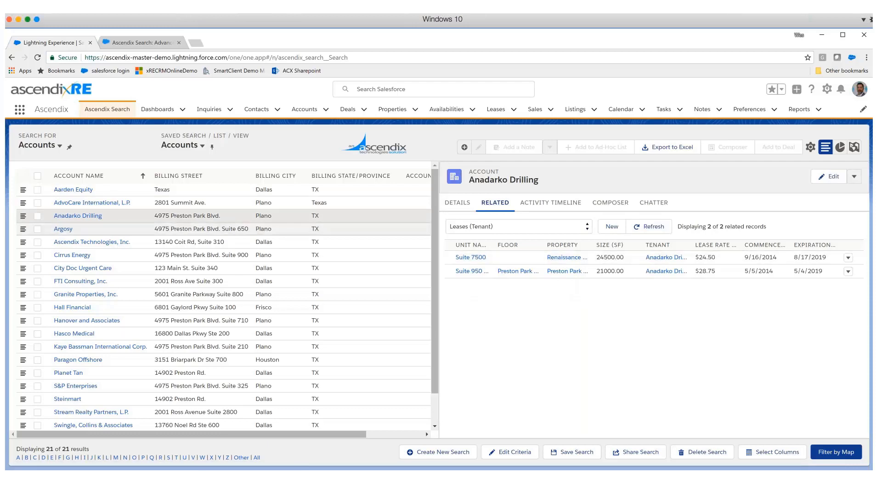
click(241, 243)
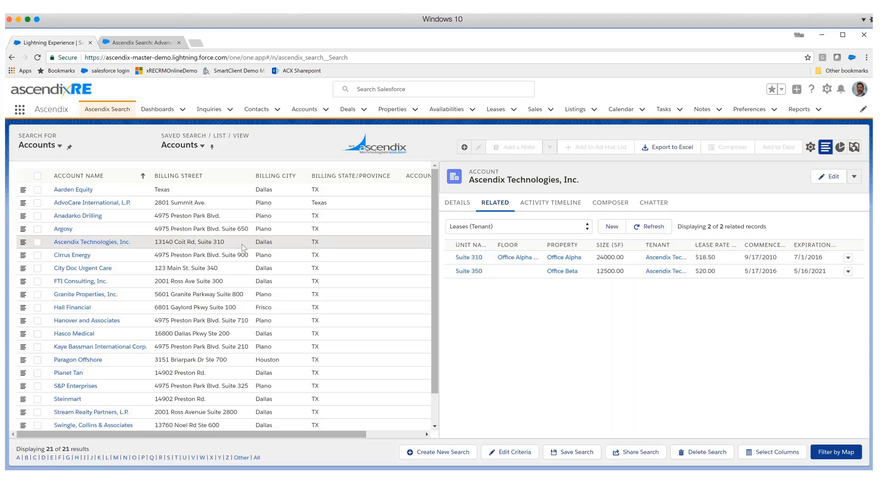
click(242, 256)
click(243, 269)
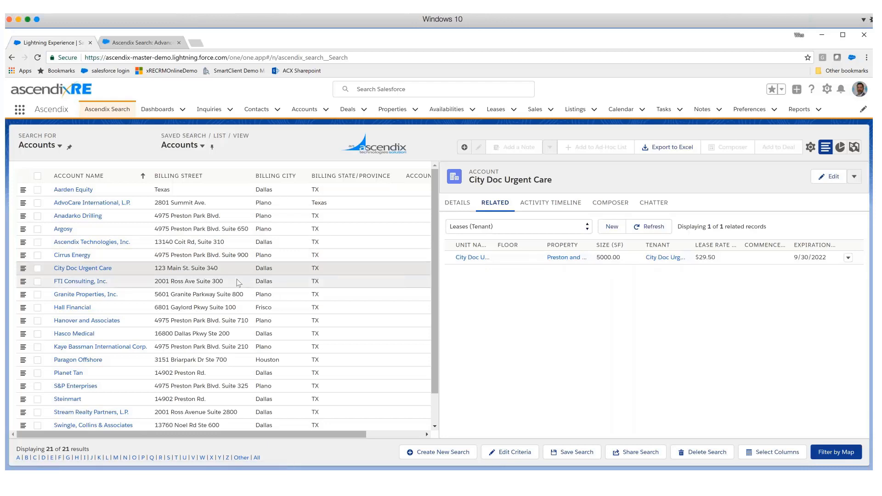
click(239, 282)
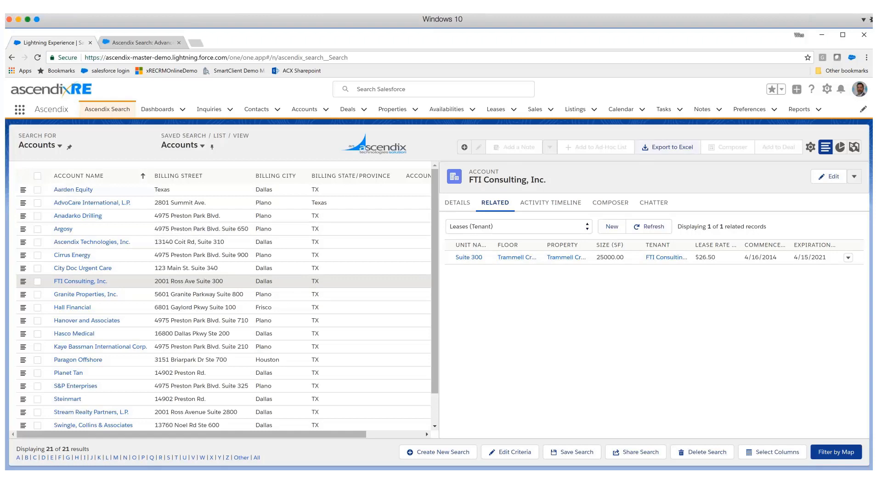
Export all 21 matching accounts to results (100).xls, open it in Excel, then close Excel.
click(679, 148)
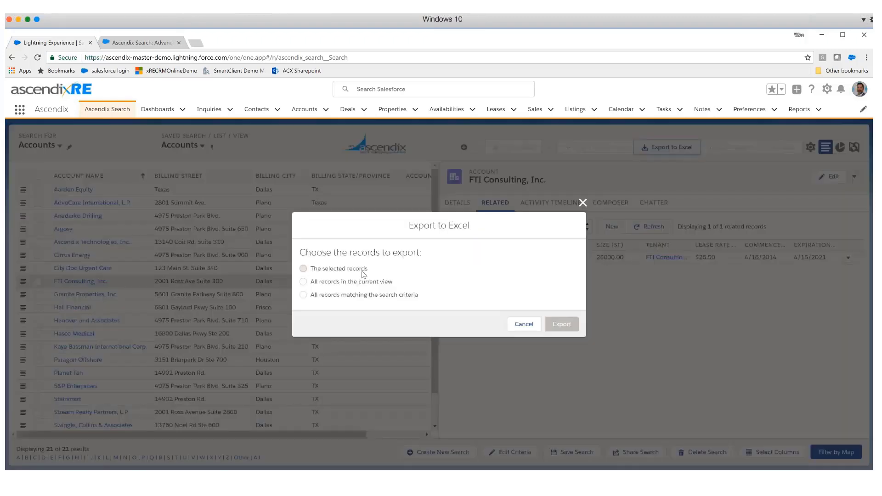
click(304, 295)
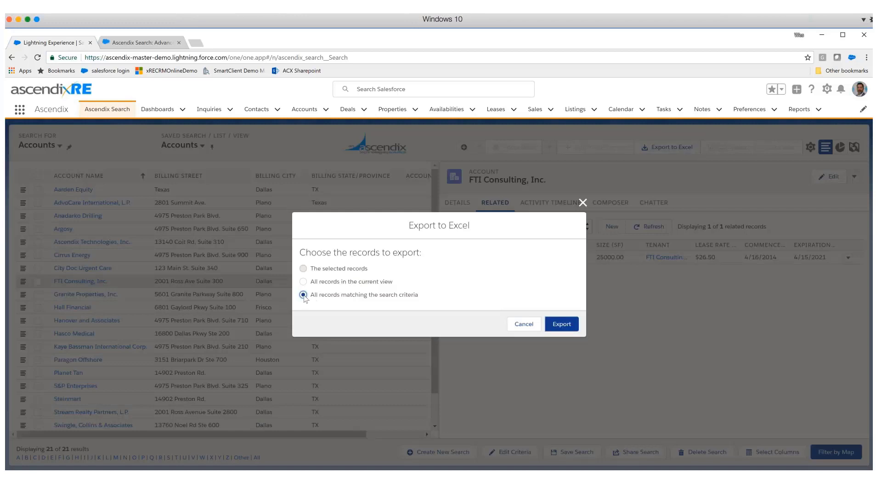
click(563, 325)
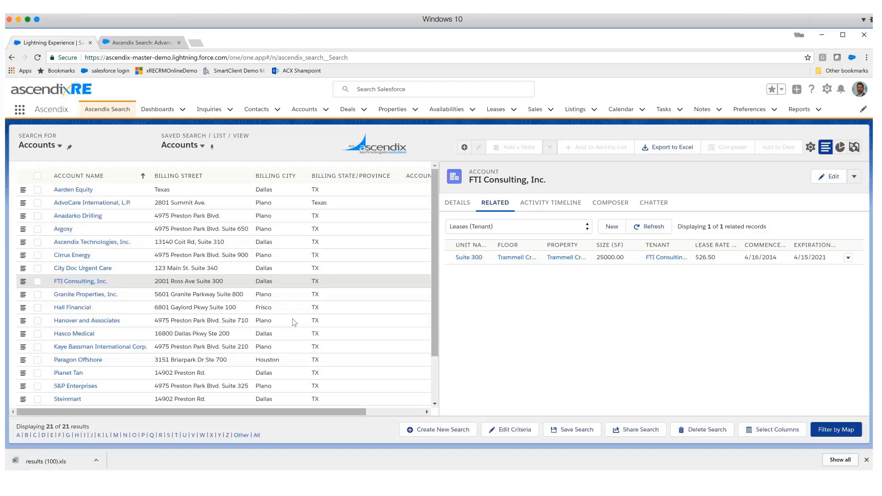
click(46, 461)
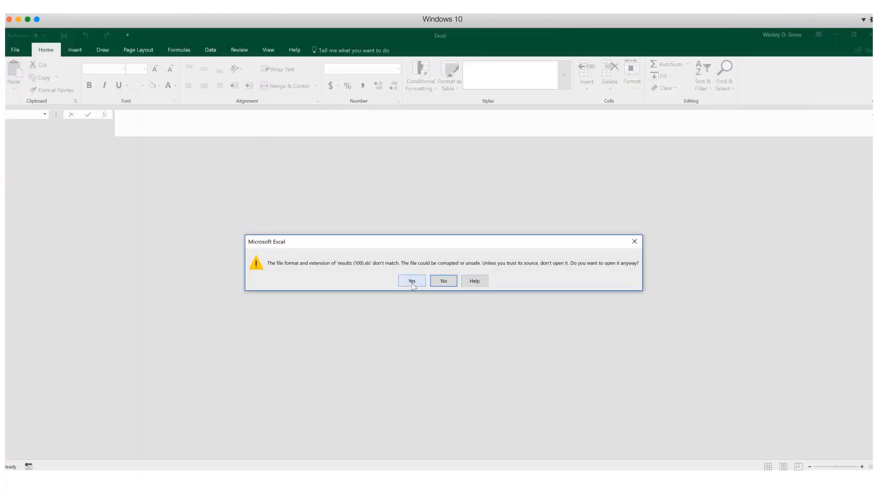
click(412, 278)
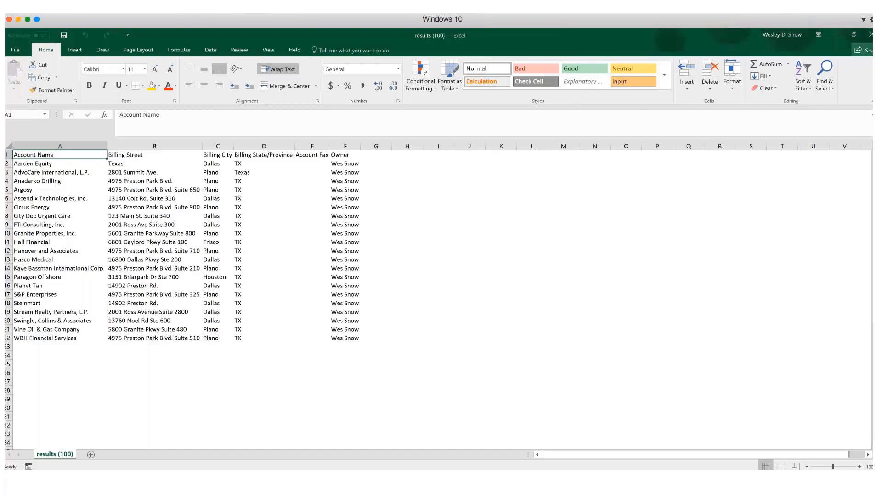
click(870, 34)
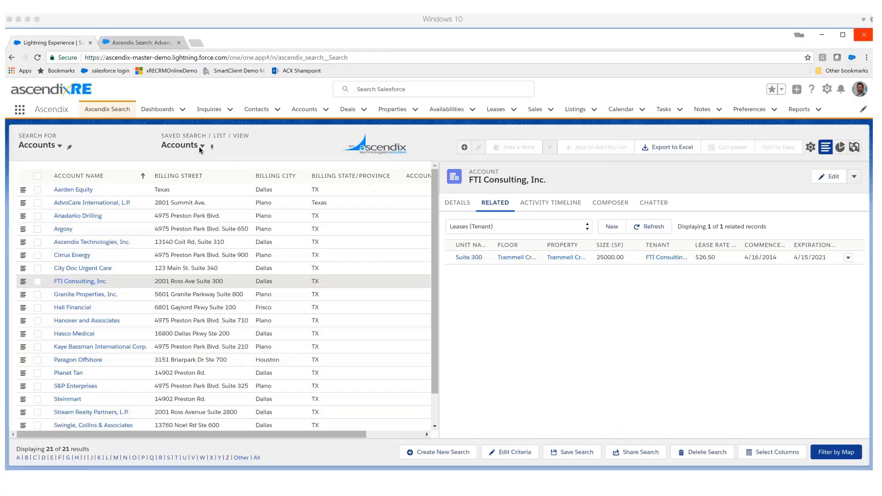
Load the Investors saved search, then set Search For back to Accounts, showing 858 results.
click(201, 146)
scroll(228, 217, down, 2)
scroll(229, 218, down, 8)
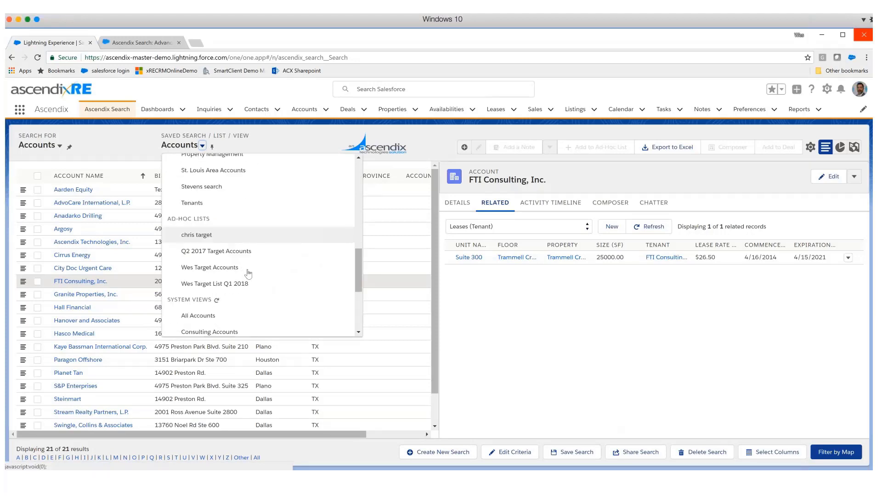
scroll(244, 271, down, 3)
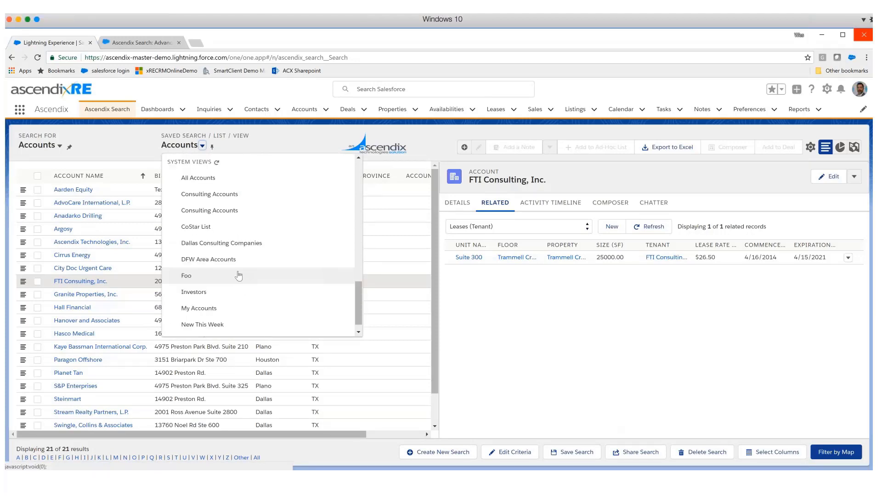
click(213, 292)
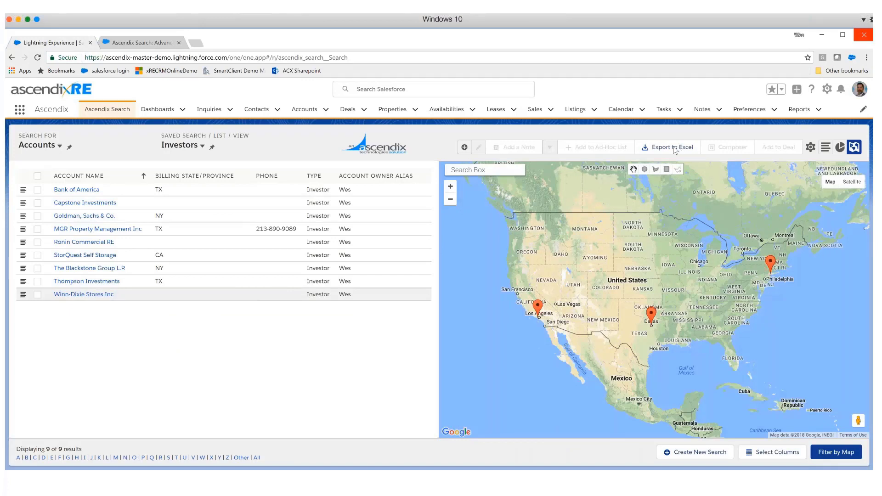
click(60, 146)
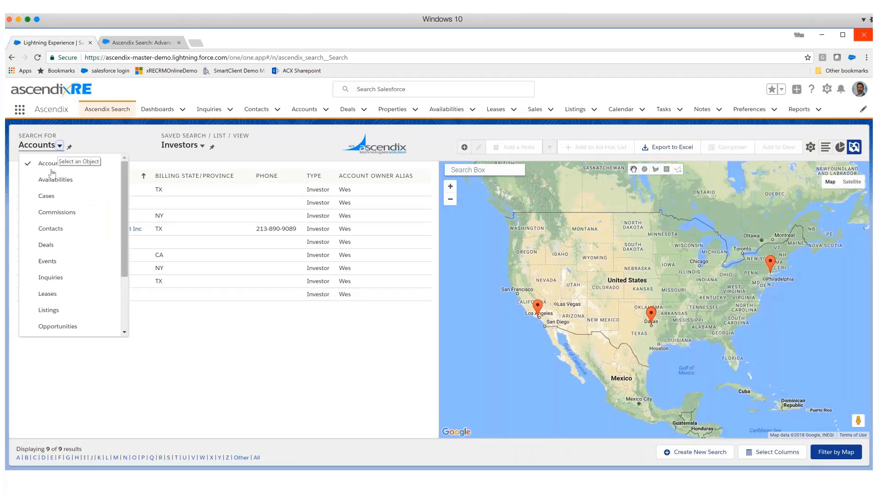
click(50, 168)
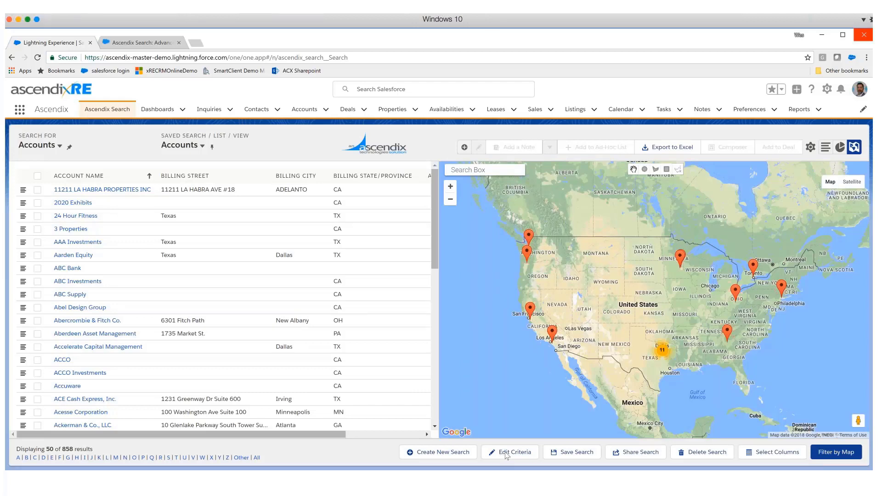
Reopen the Accounts search criteria form with Account Details fields for editing.
click(504, 455)
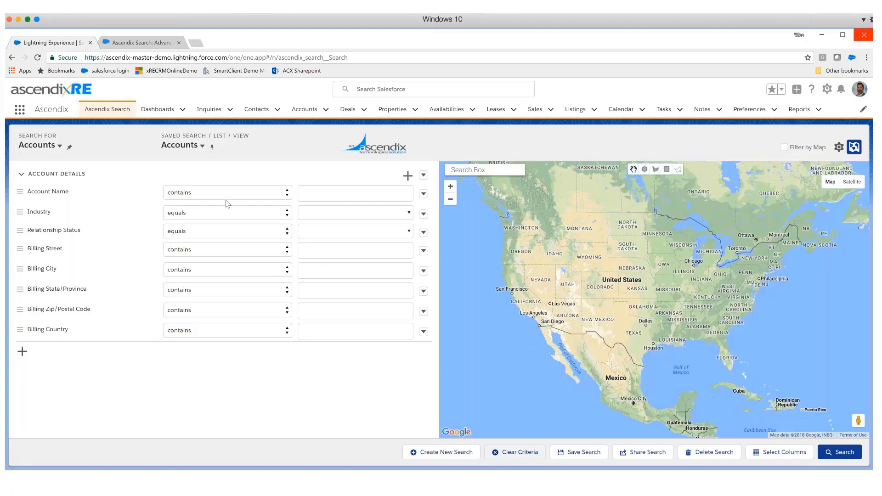
Add an Annual Revenue criterion and move it below Account Name.
click(408, 178)
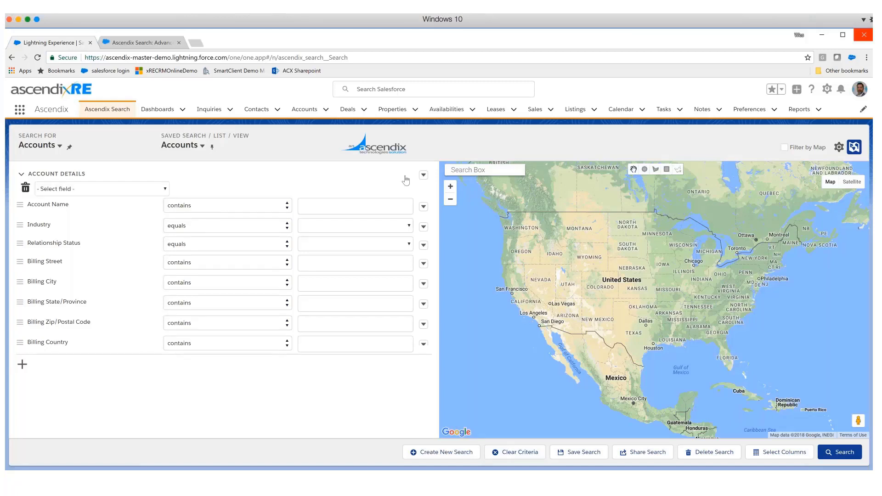
click(127, 193)
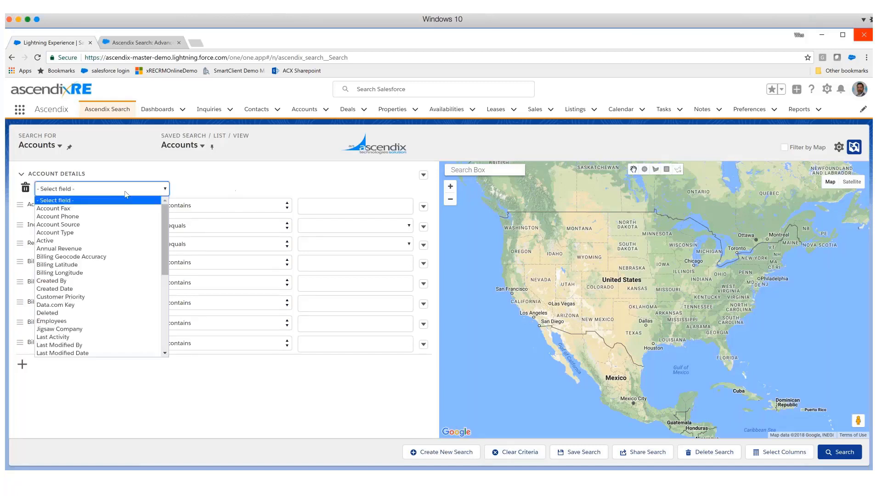
click(80, 250)
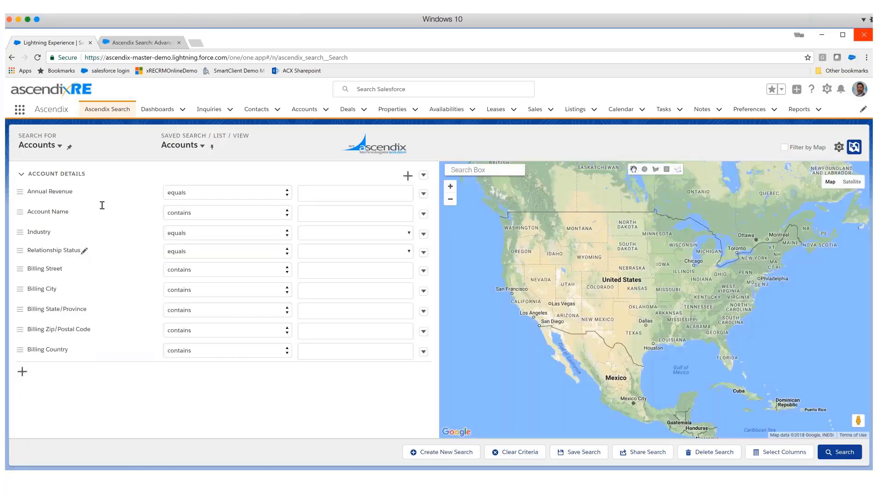
drag(20, 195, 39, 224)
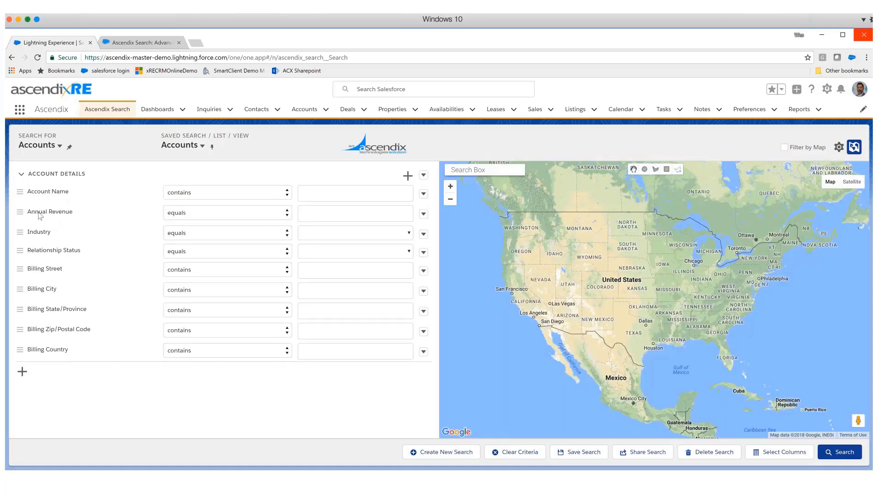
Add an Employees criterion, keeping the equals comparison.
click(407, 176)
click(92, 193)
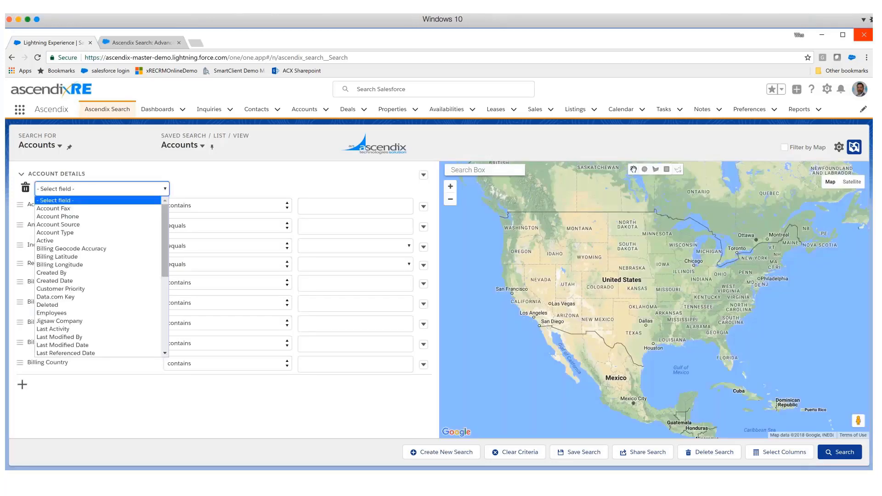
click(60, 313)
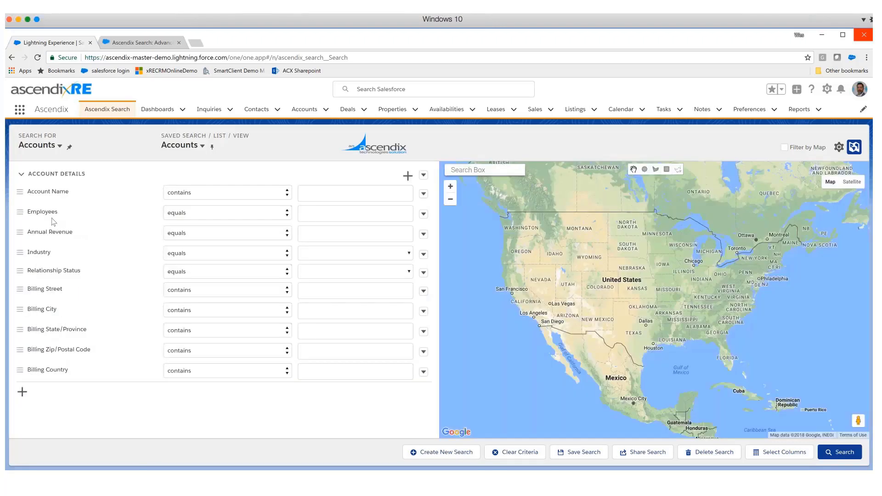
click(186, 216)
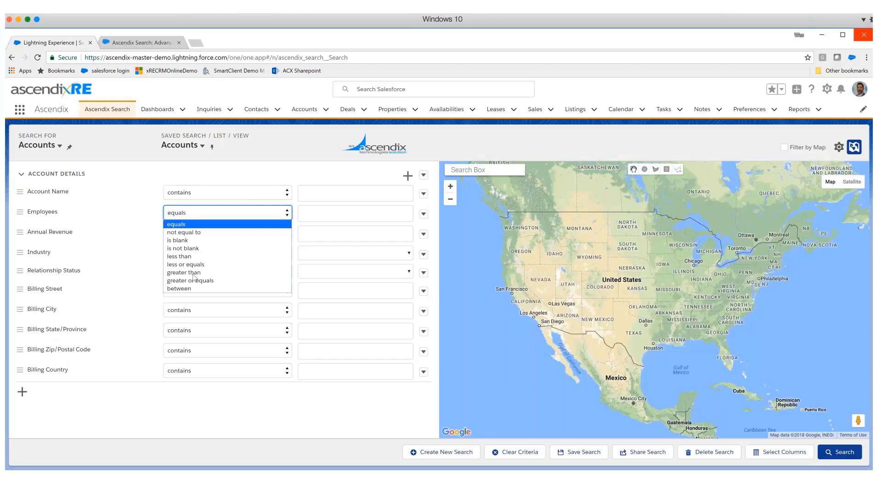
click(140, 201)
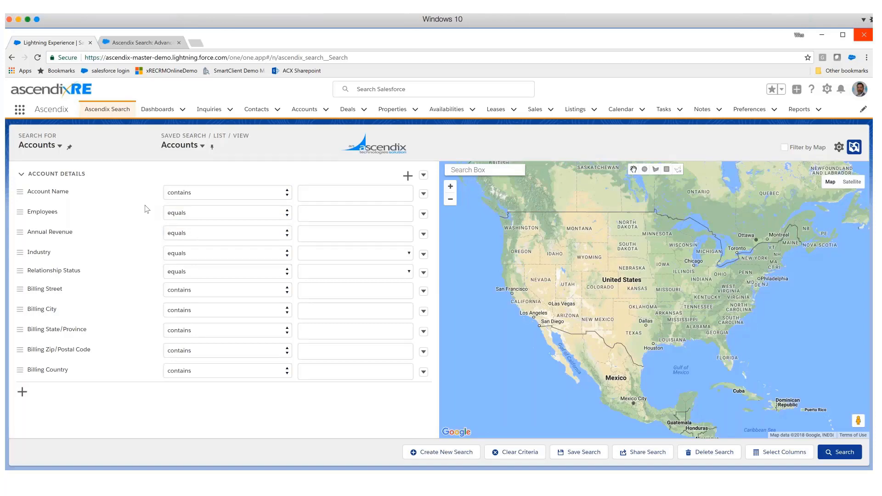
Save the criteria as a new personalised search under a custom name.
click(571, 448)
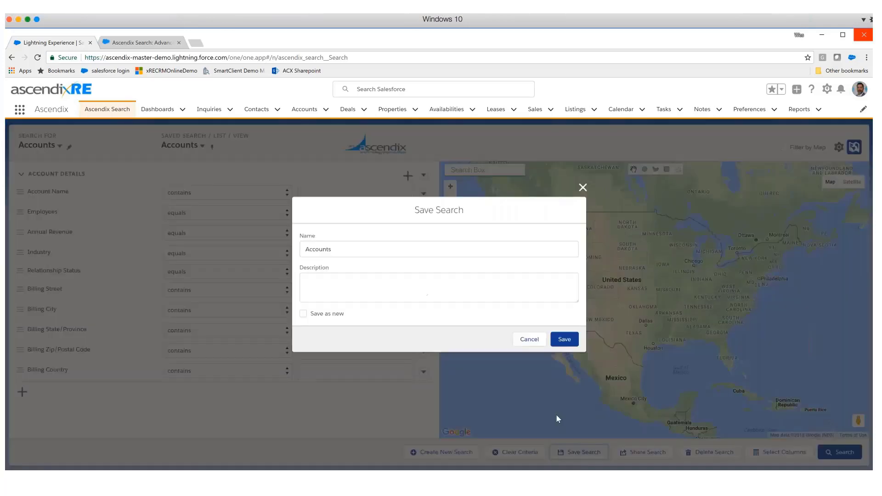
click(304, 314)
click(347, 250)
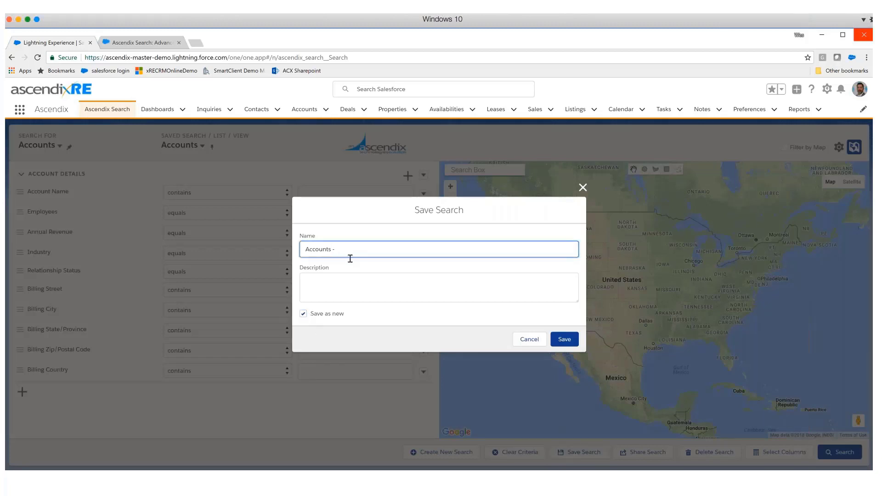
text(Bagn)
text(a)
key(BackSpace)
text(na Search)
click(552, 344)
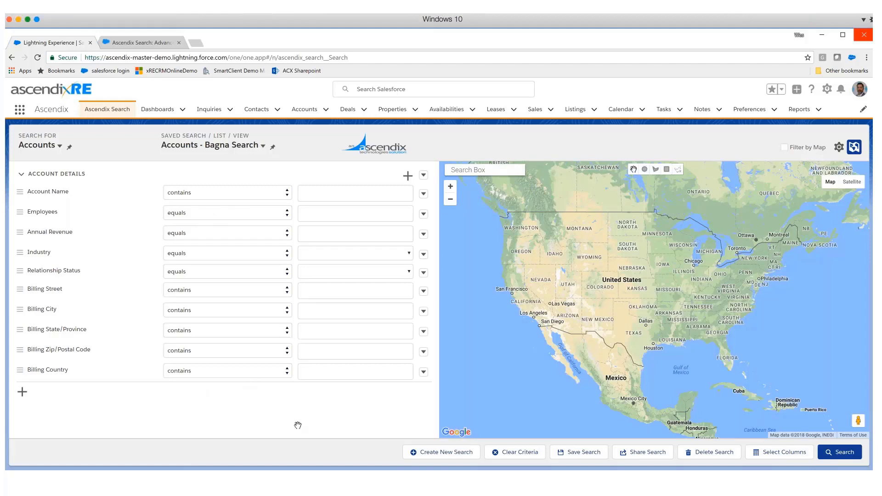
Check the new search in the saved searches list and open Search Setup.
click(201, 146)
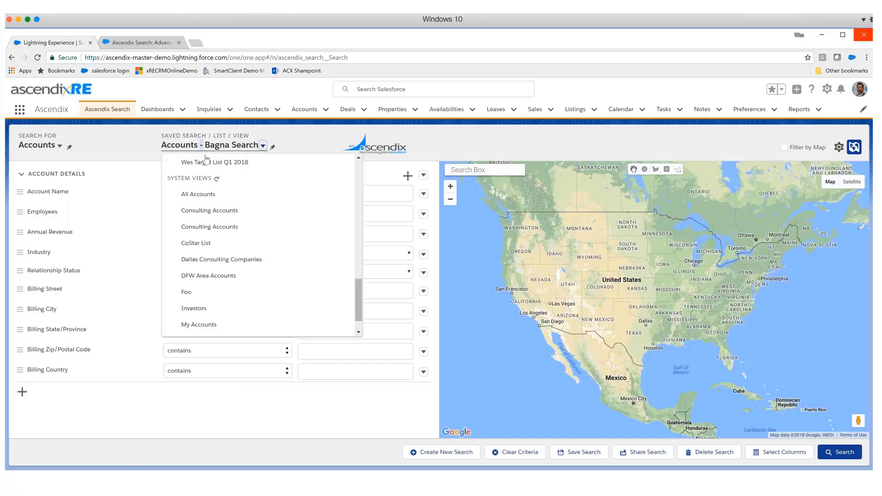
scroll(237, 176, up, 10)
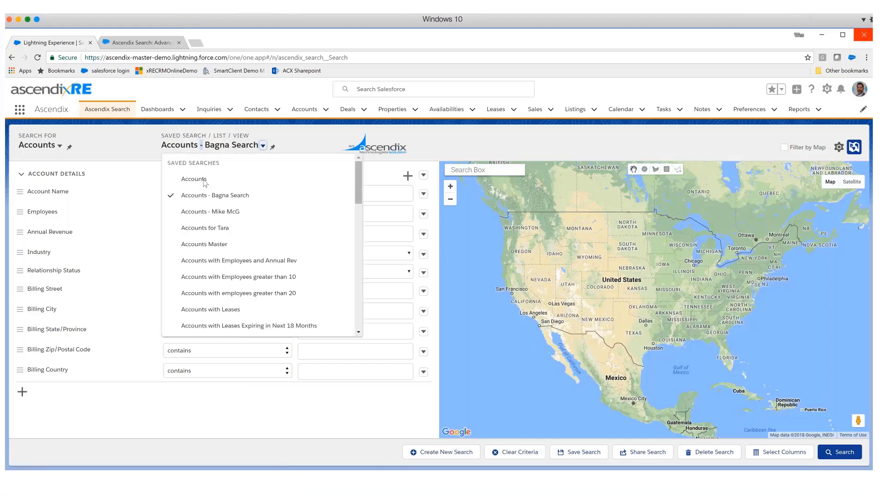
click(839, 147)
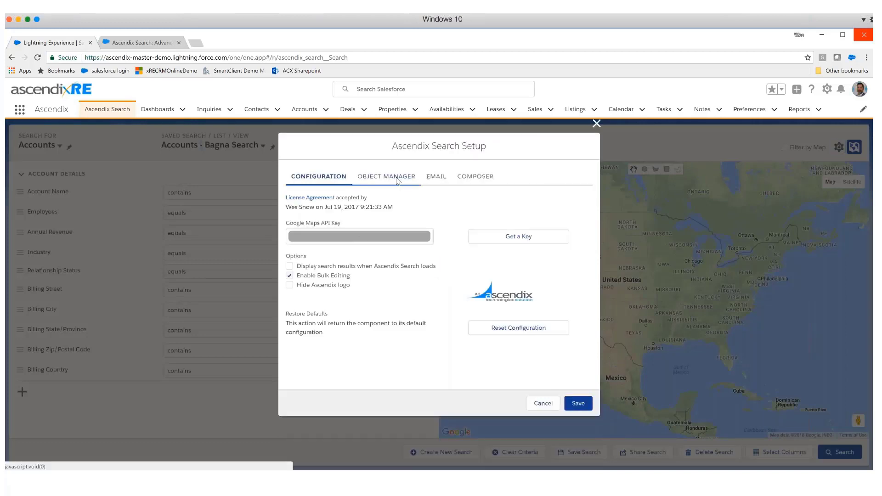
Mark Asset as searchable in Object Manager, save, and confirm Assets appears in Search For.
click(398, 182)
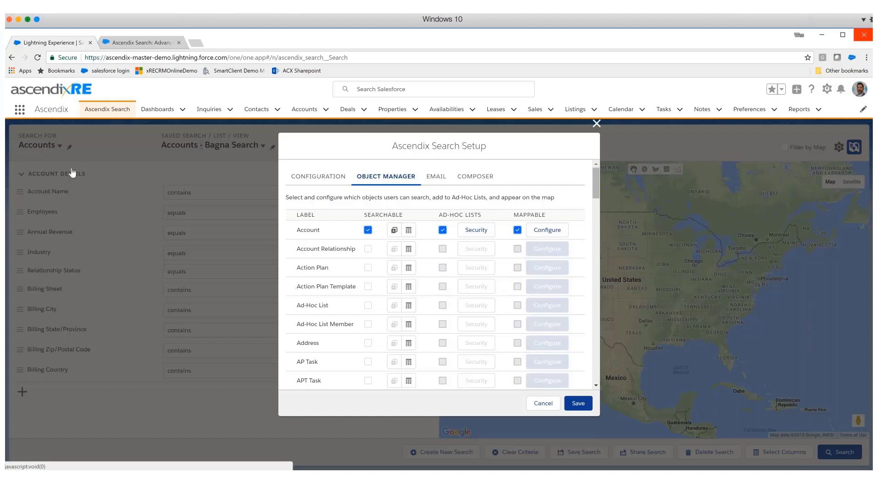
scroll(301, 290, down, 3)
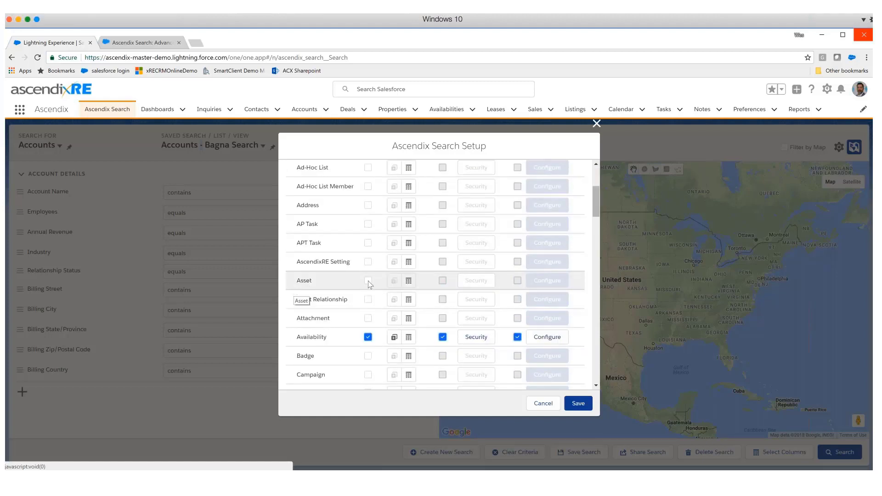
click(368, 280)
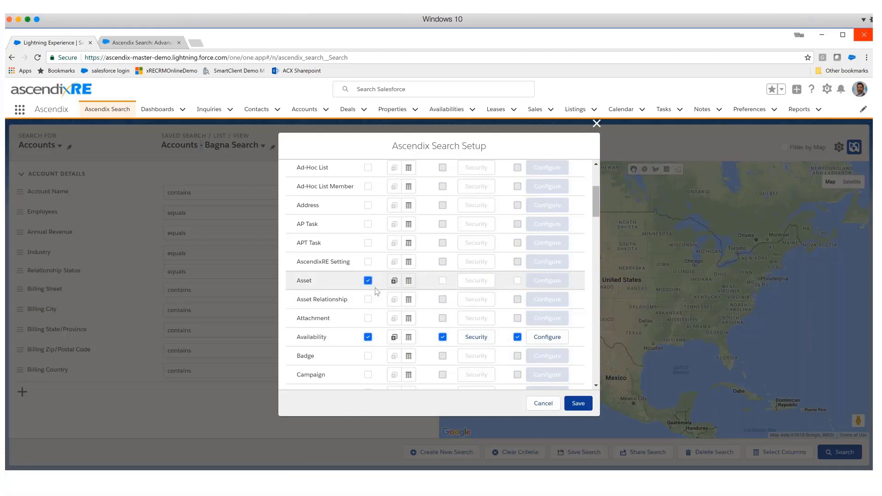
click(577, 404)
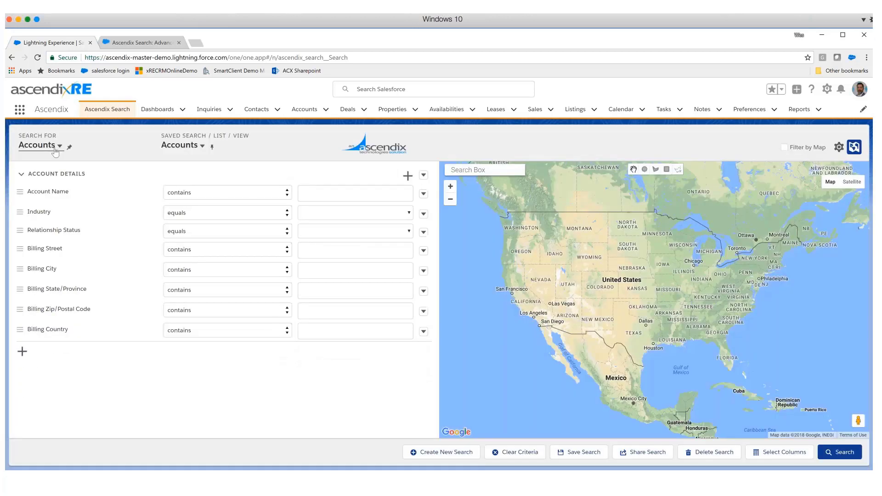
click(55, 152)
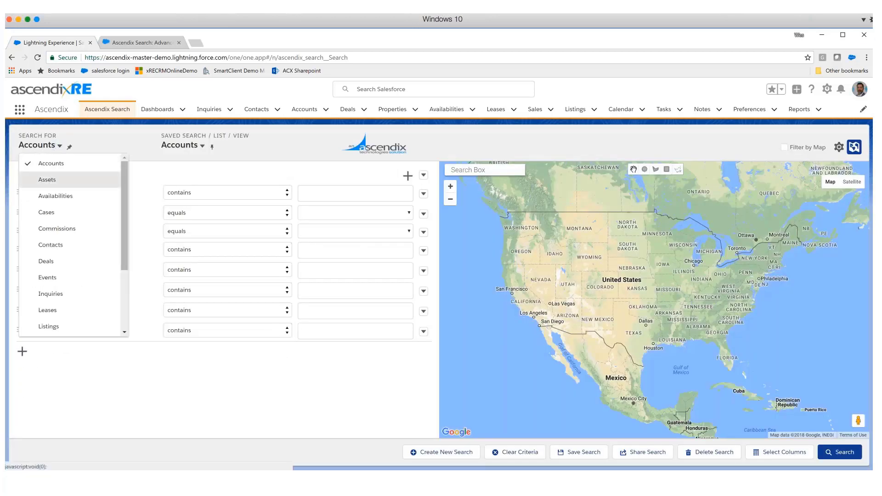
Preview the Assets criteria form, then switch Search For back to Accounts.
click(54, 180)
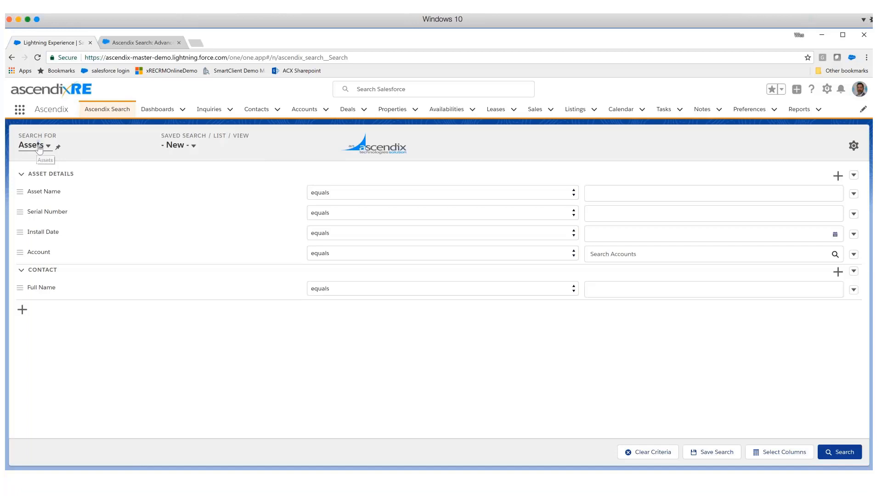
click(39, 146)
click(42, 165)
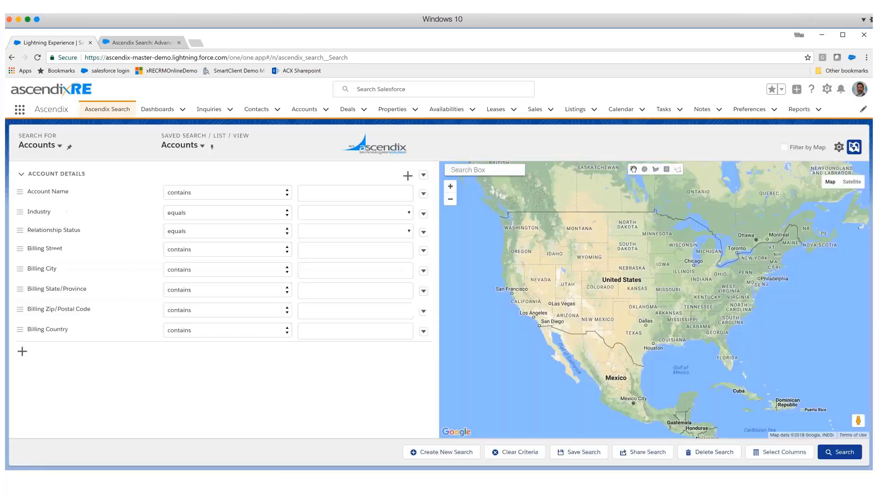
Review the Object Manager searchable and Mappable settings, then cancel Setup without changes.
click(839, 147)
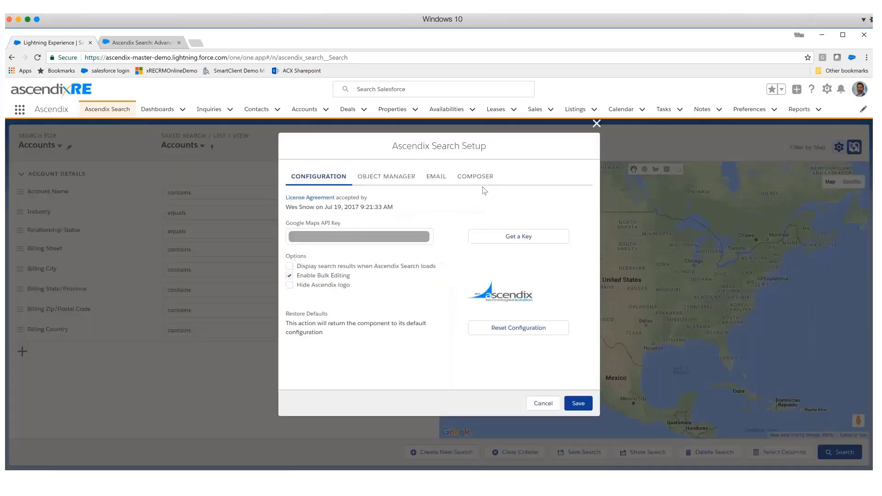
click(403, 180)
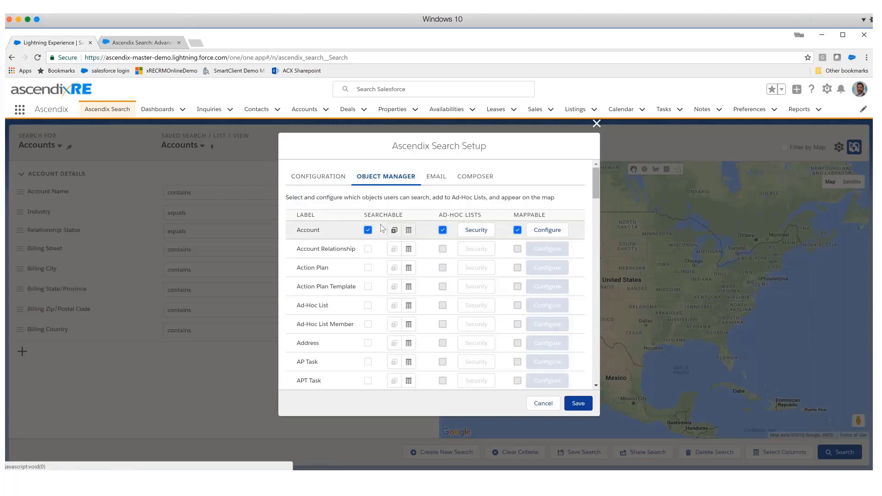
mouse_move(531, 216)
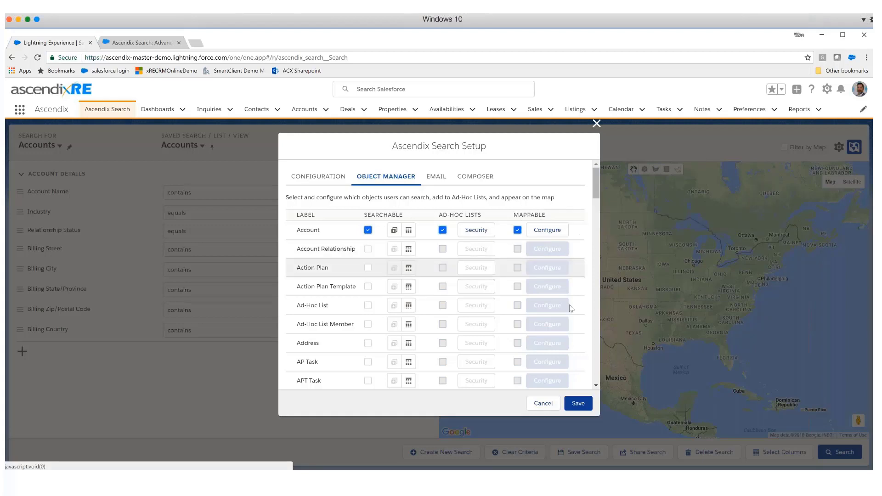
click(543, 403)
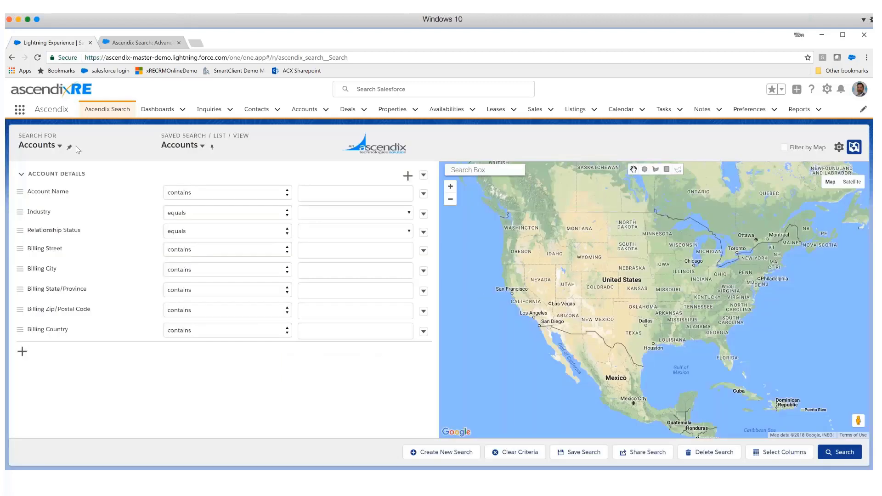
Search for Properties limited to the Office record type.
click(60, 145)
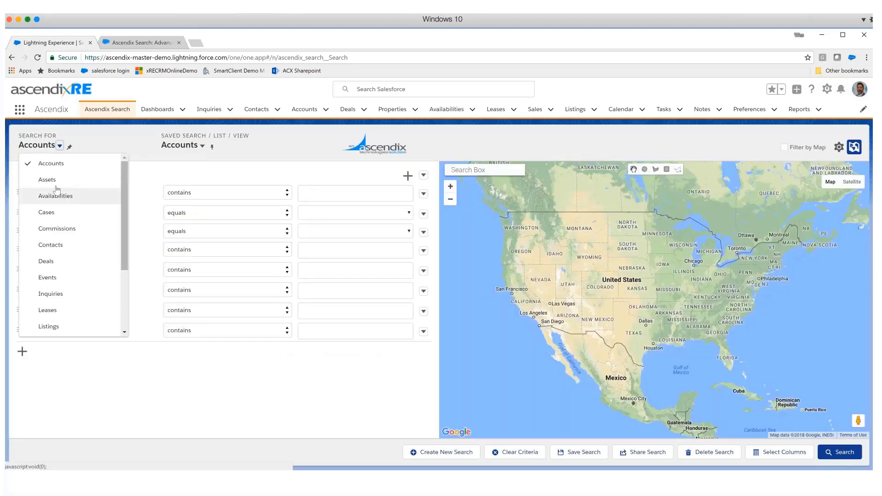
scroll(62, 284, down, 2)
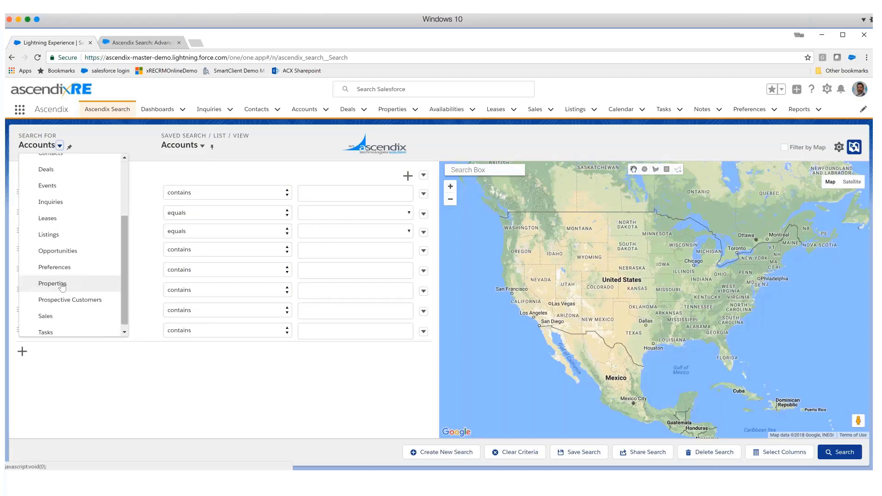
click(52, 283)
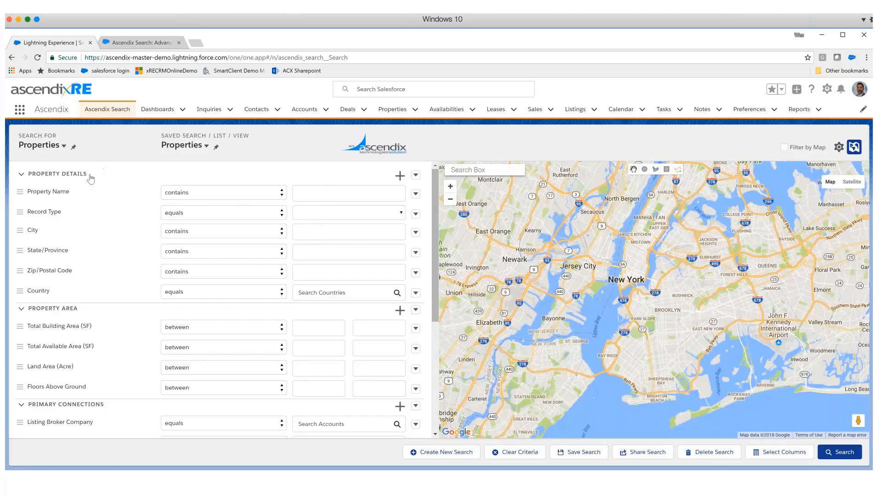
click(340, 212)
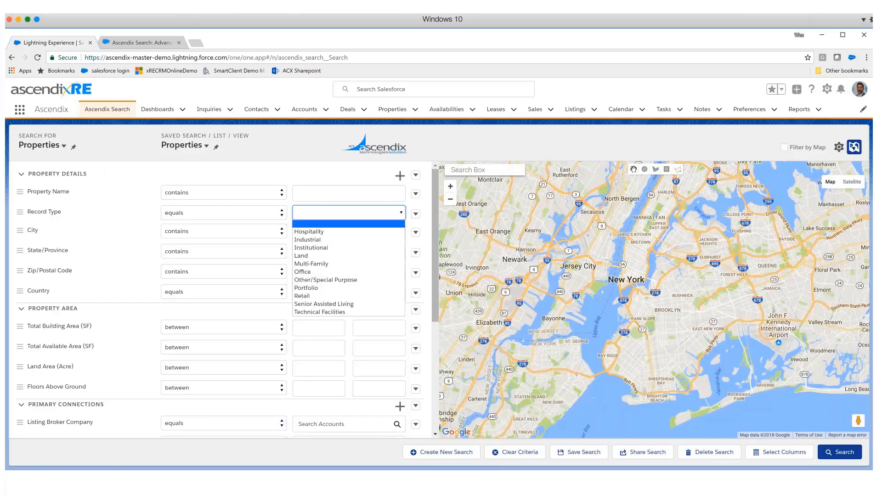
click(320, 272)
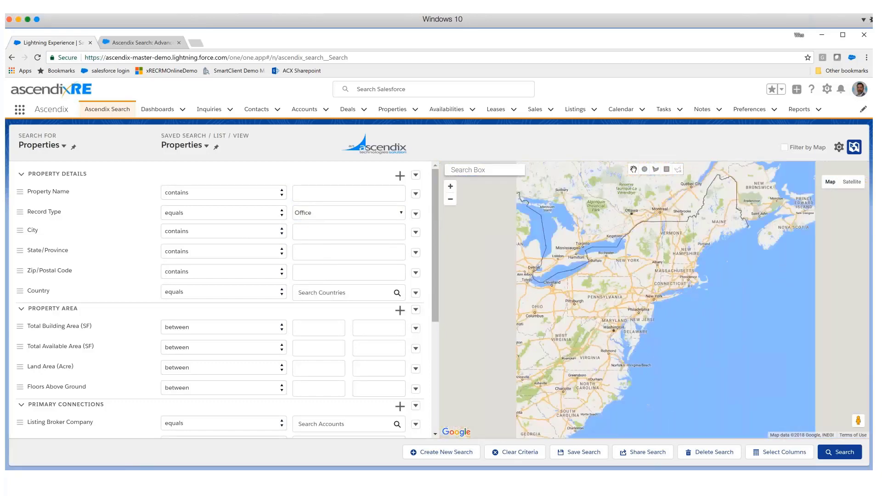
Draw a map circle around Dallas and run the search, returning 37 Office properties.
mouse_move(520, 315)
mouse_down()
mouse_move(669, 241)
mouse_move(738, 230)
mouse_up()
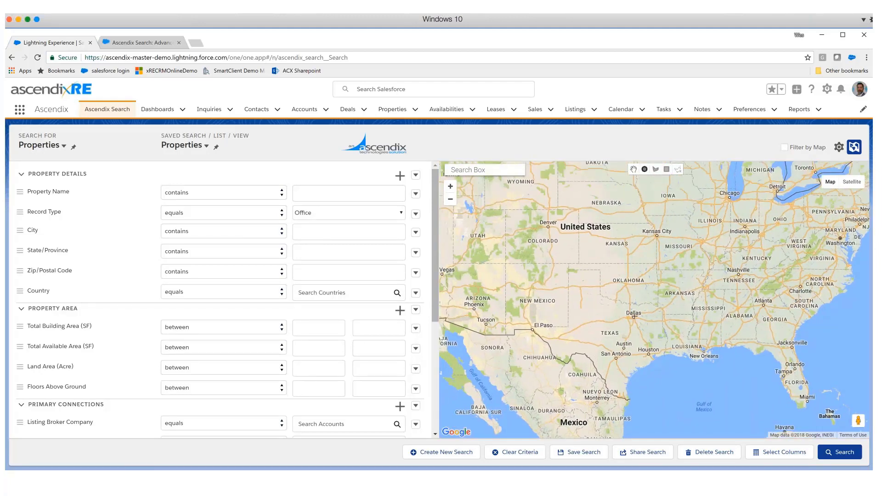
drag(634, 316, 636, 307)
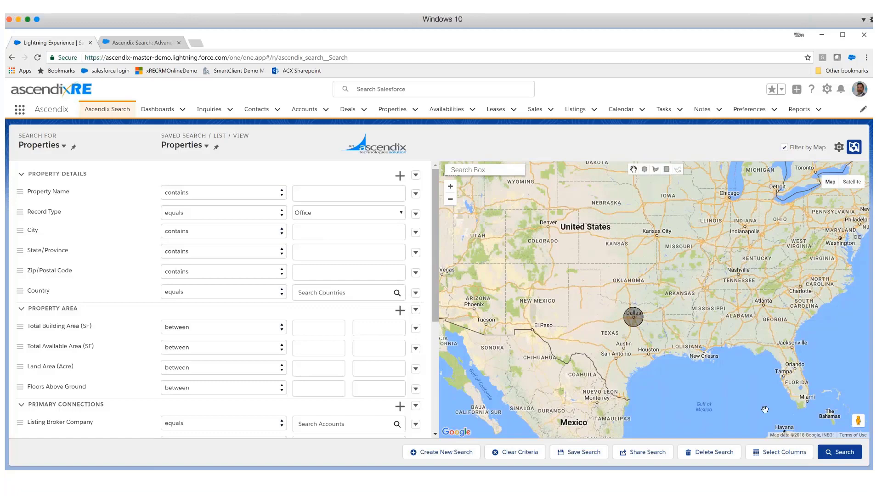
click(835, 454)
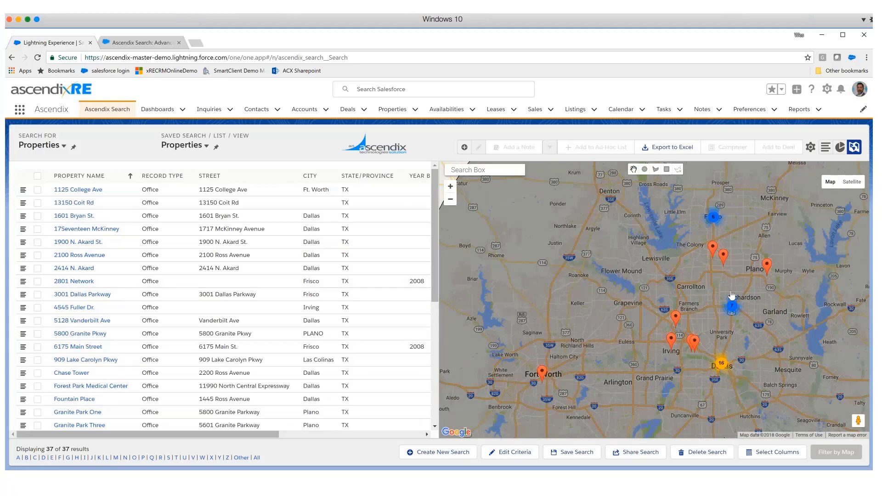
click(724, 256)
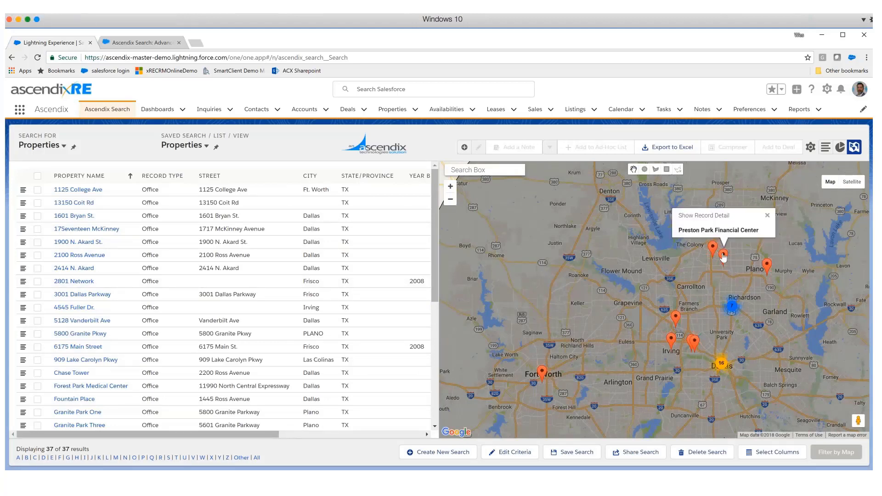
click(710, 219)
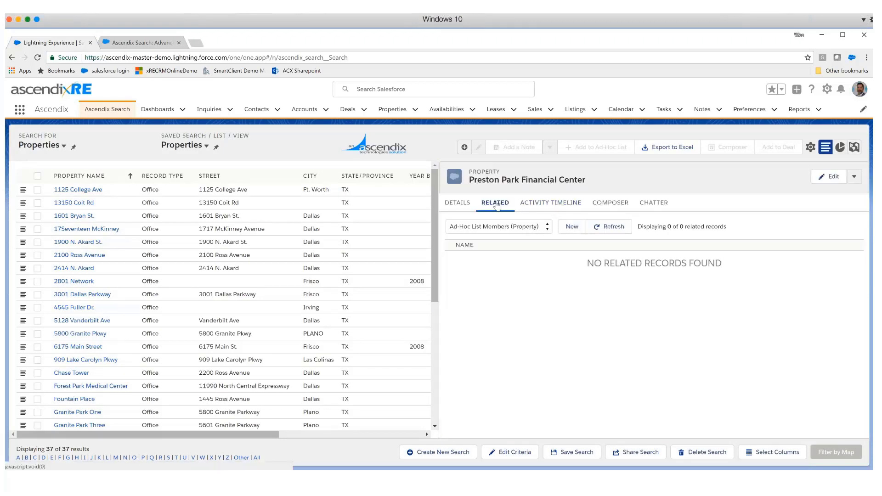
click(502, 233)
click(479, 300)
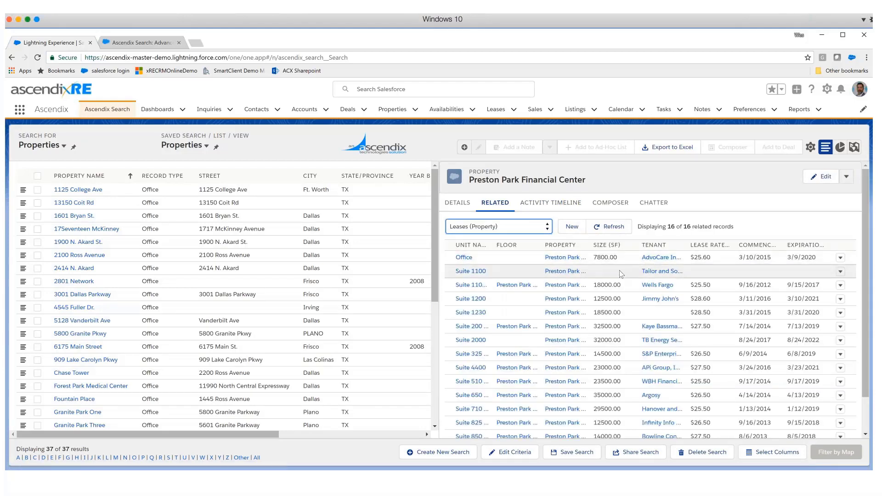
click(273, 189)
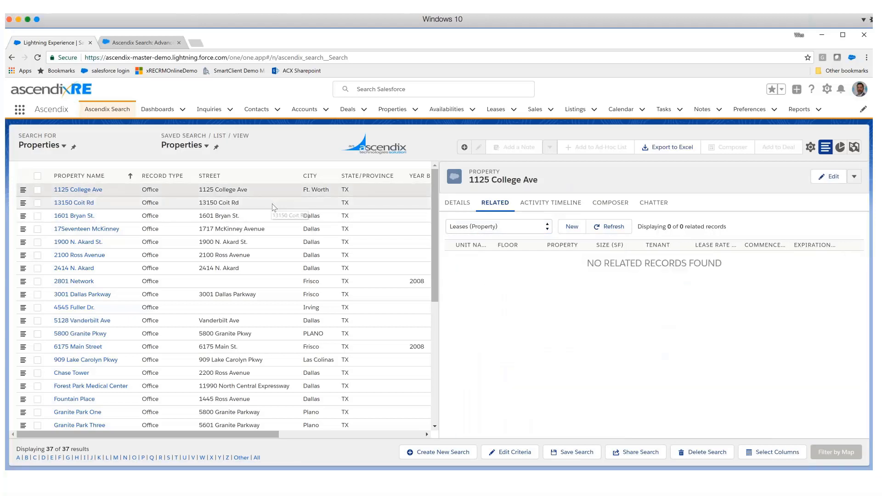
click(273, 205)
click(271, 214)
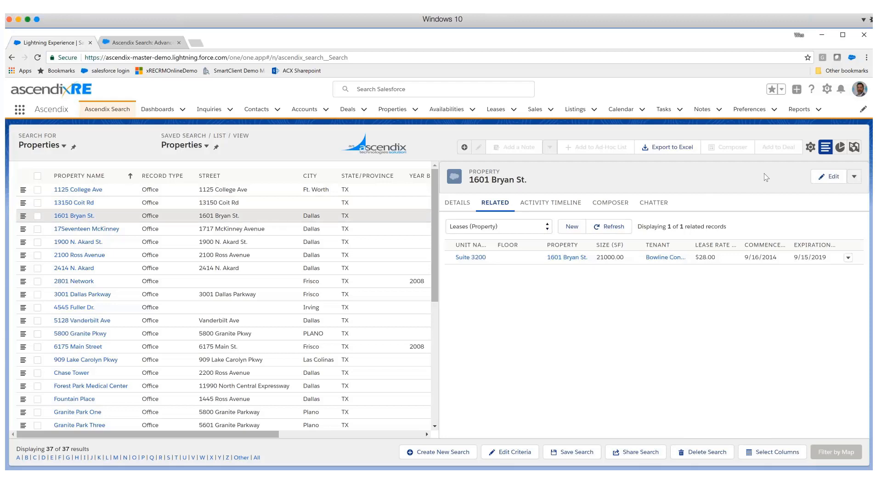
click(854, 147)
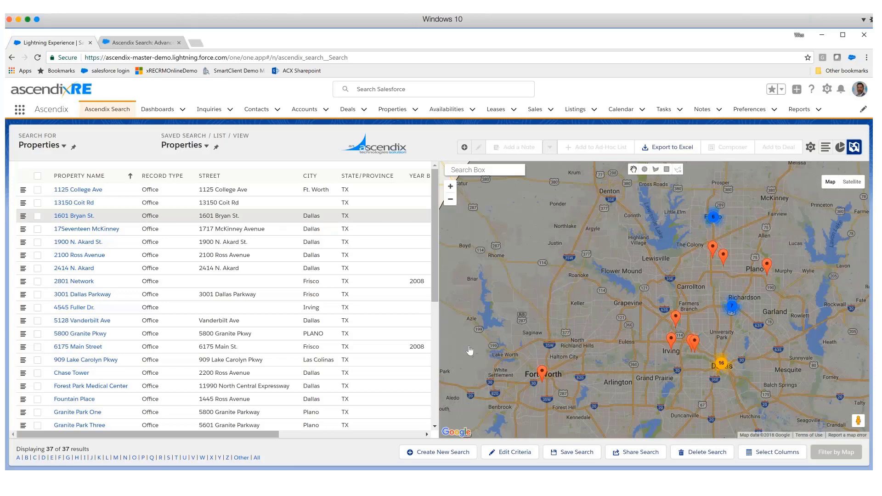
Rerun the Office property search without the map area and view results as summary charts.
click(511, 454)
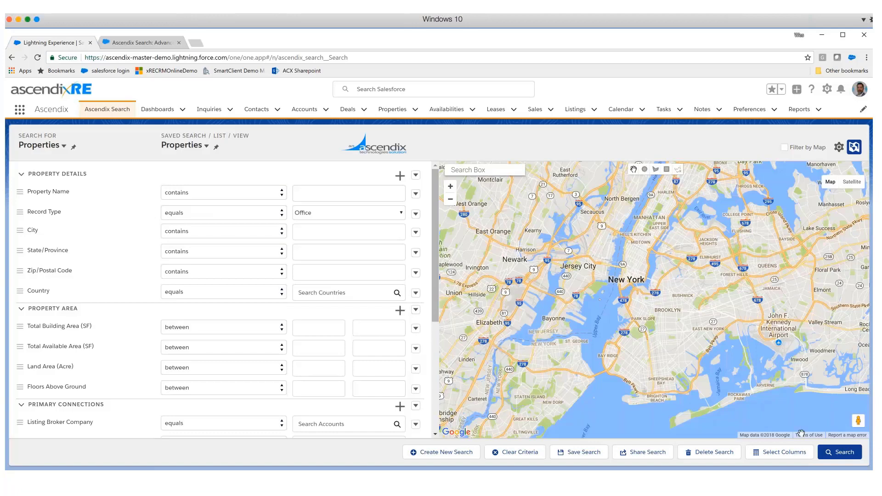
click(837, 454)
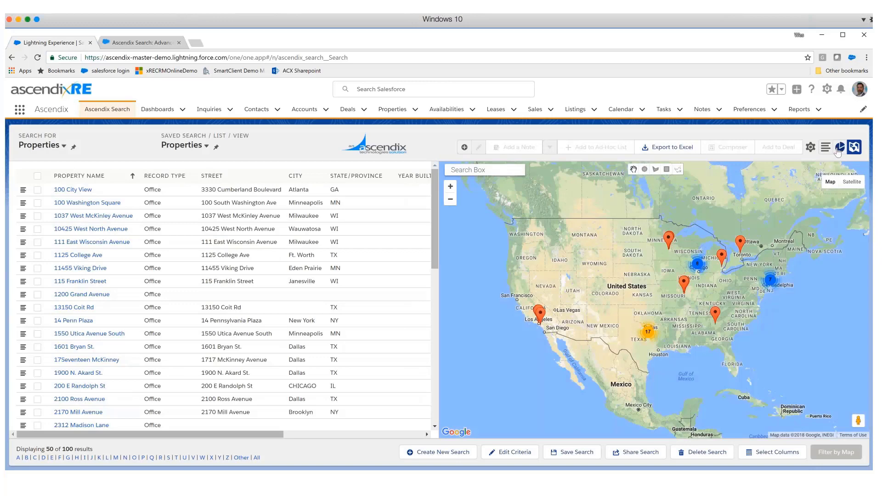
click(839, 148)
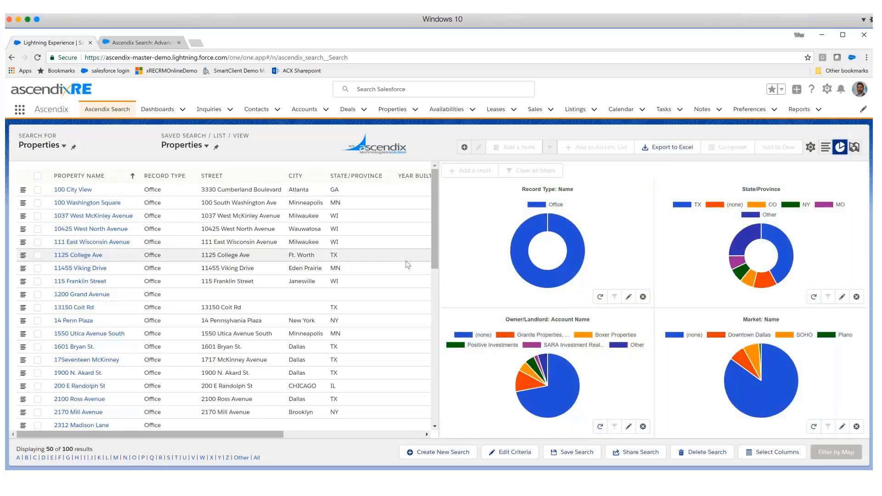
Blank out the Office record type and rerun, charting all 182 properties.
click(506, 452)
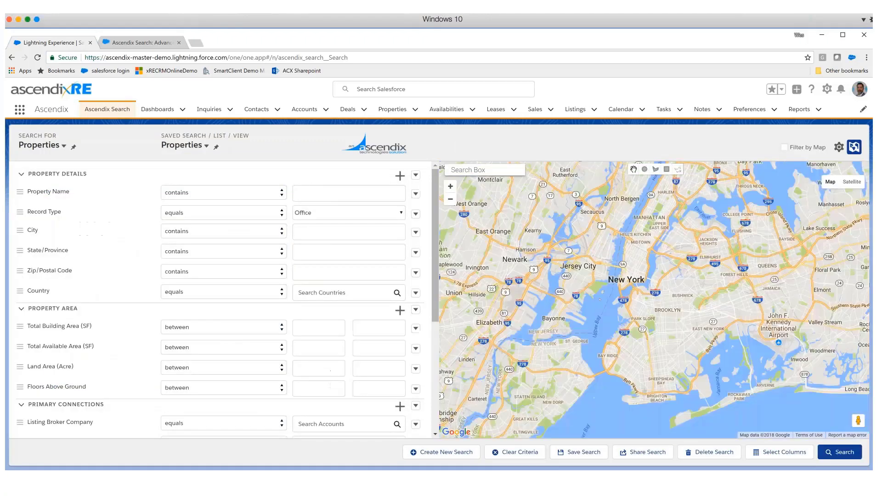
click(313, 214)
click(313, 224)
click(840, 452)
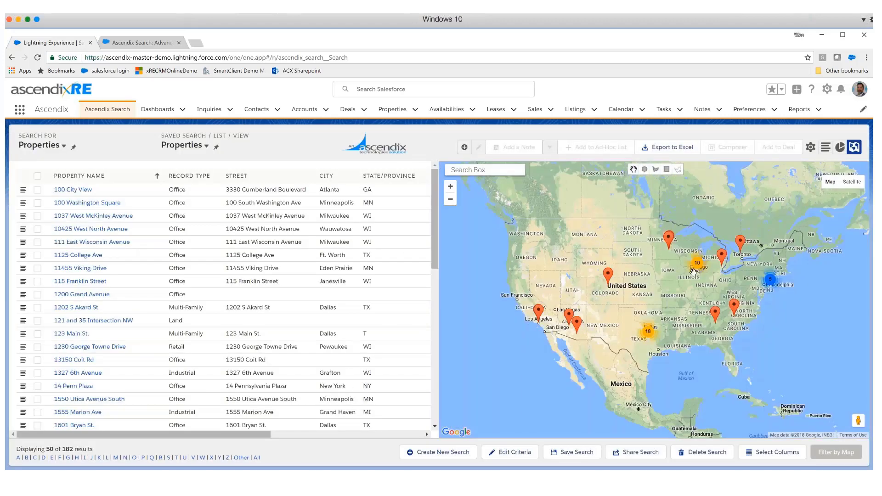
click(840, 147)
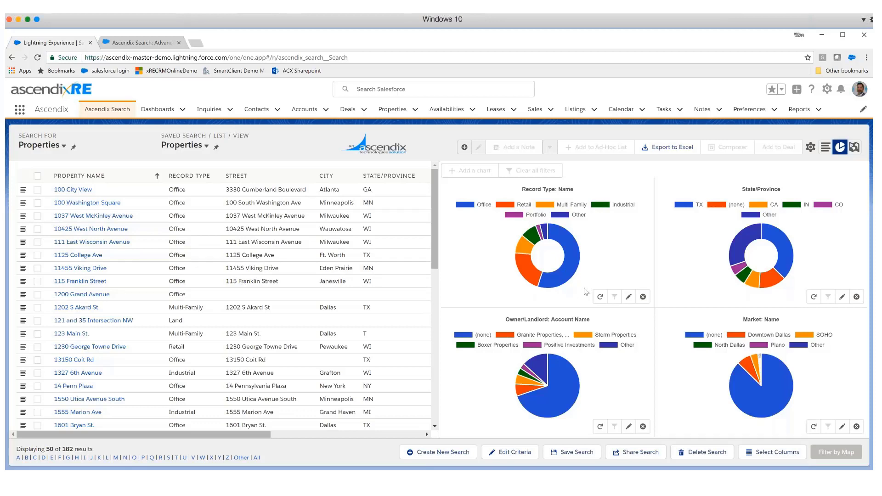
mouse_move(569, 241)
mouse_move(735, 248)
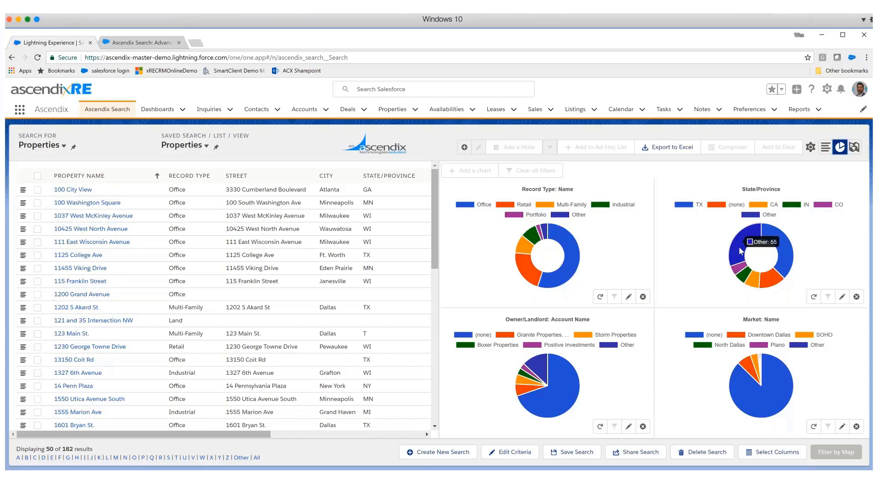
Filter the State/Province chart to the TX slice.
click(740, 251)
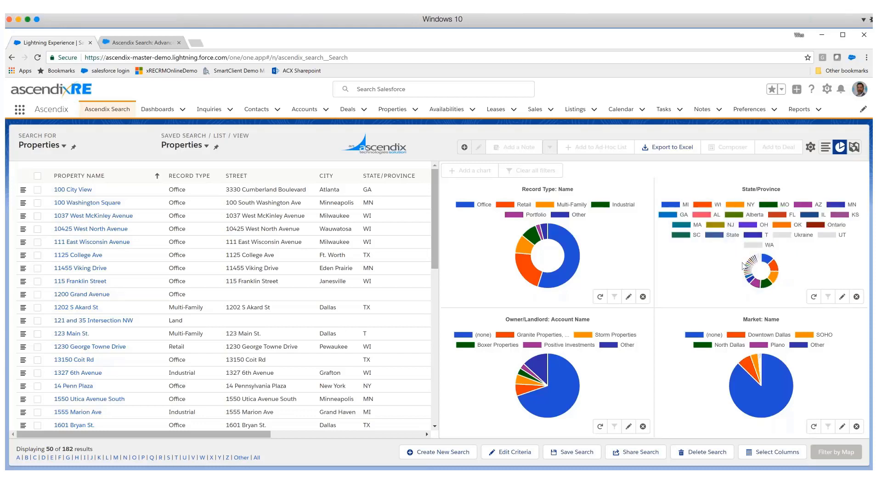
mouse_move(768, 262)
click(814, 296)
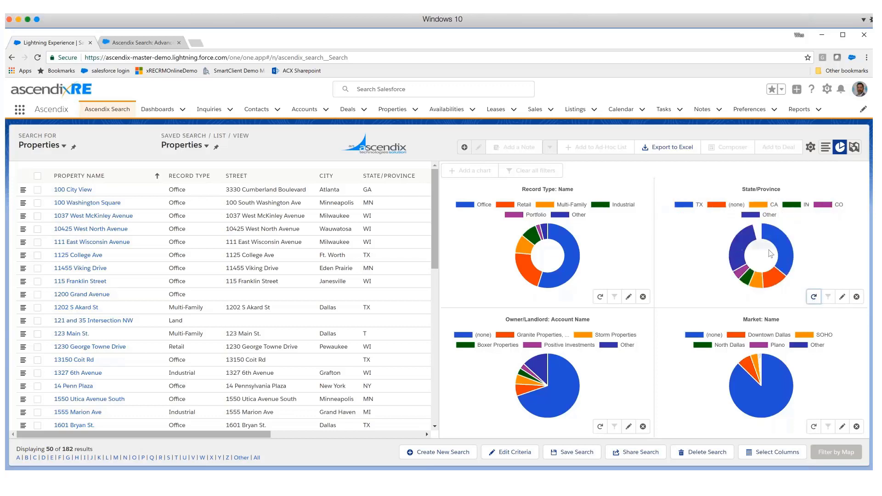
click(814, 296)
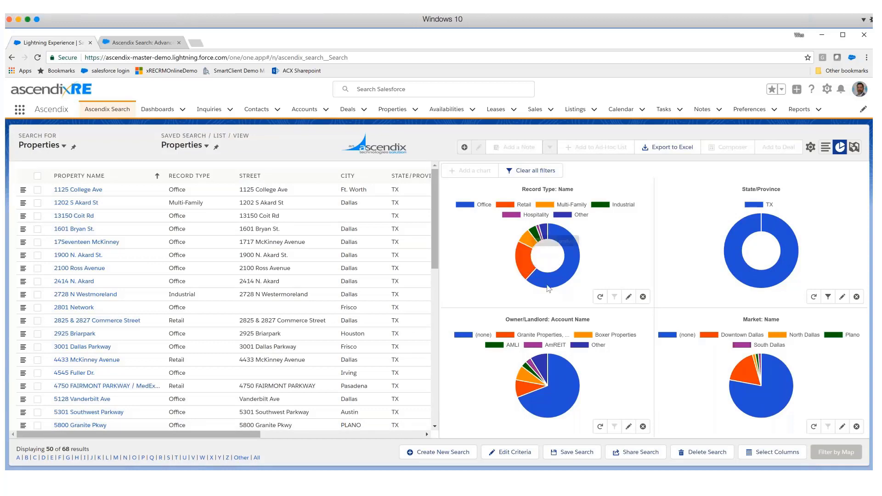
Narrow to Office record type and Granite Properties owner, then select all six properties.
mouse_move(777, 394)
mouse_move(746, 244)
click(565, 241)
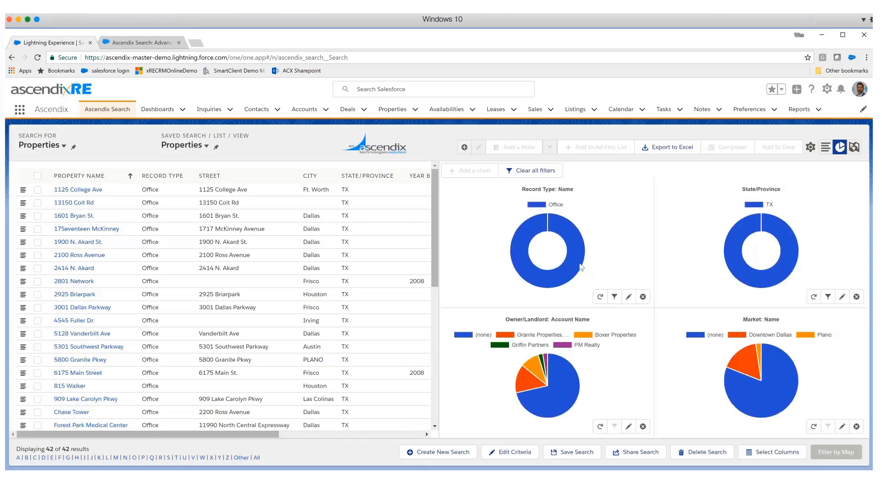
mouse_move(536, 396)
mouse_move(540, 373)
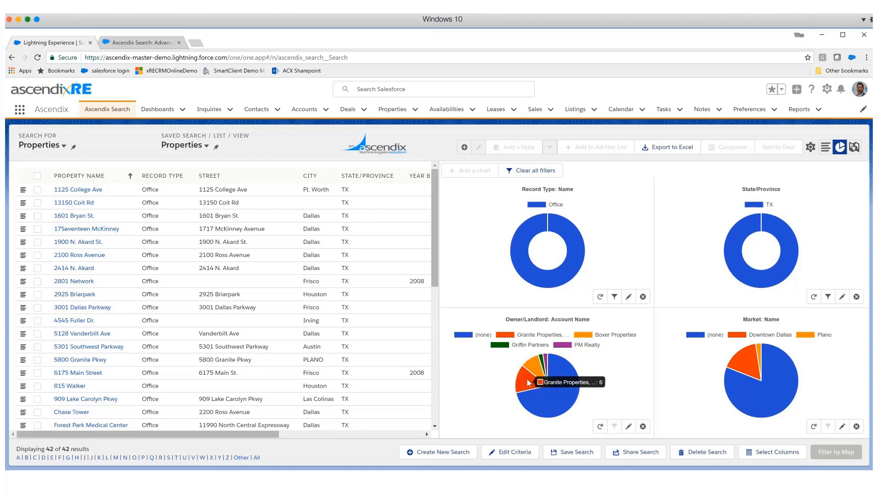
click(529, 383)
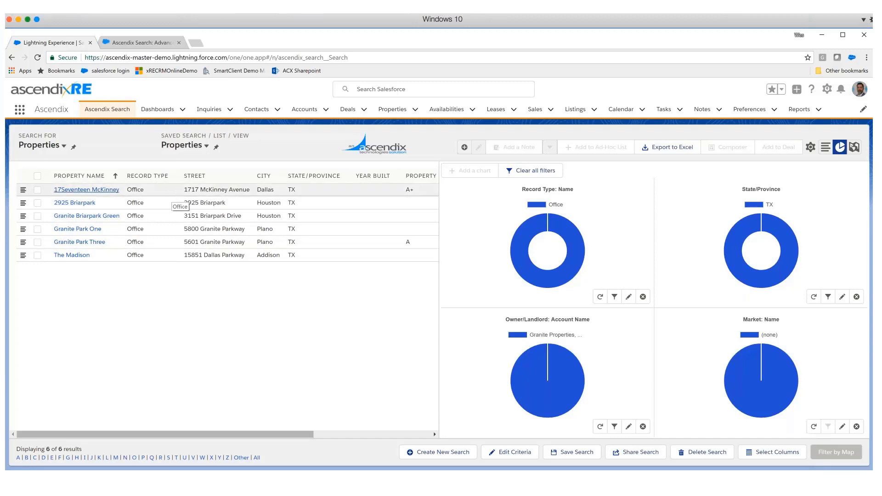
click(37, 176)
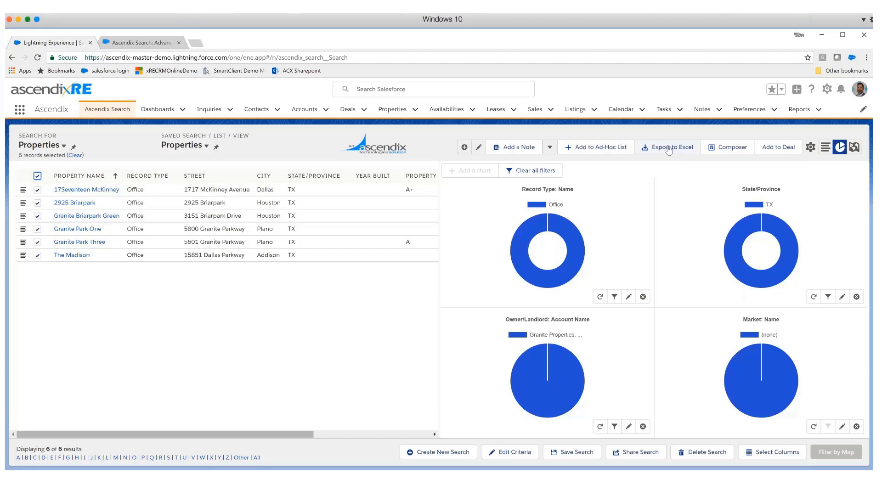
Remove the Record Type, Owner/Landlord and state chart filters and return to the Properties criteria.
click(615, 298)
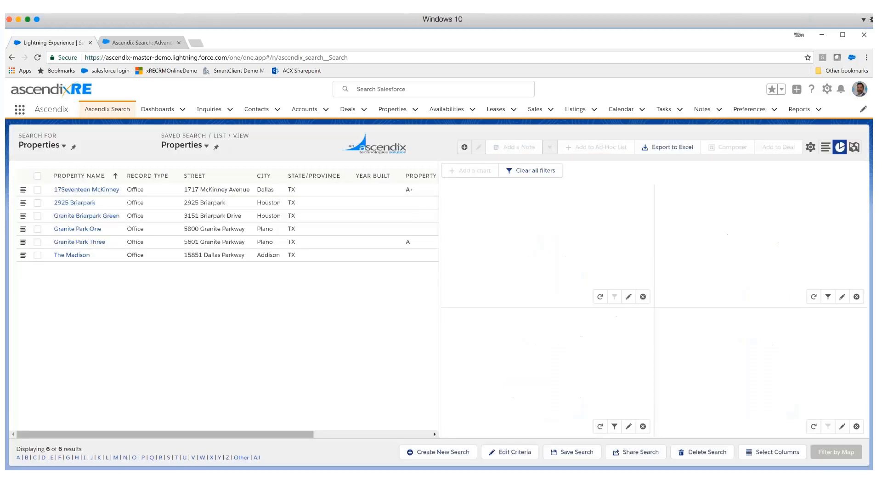
click(614, 426)
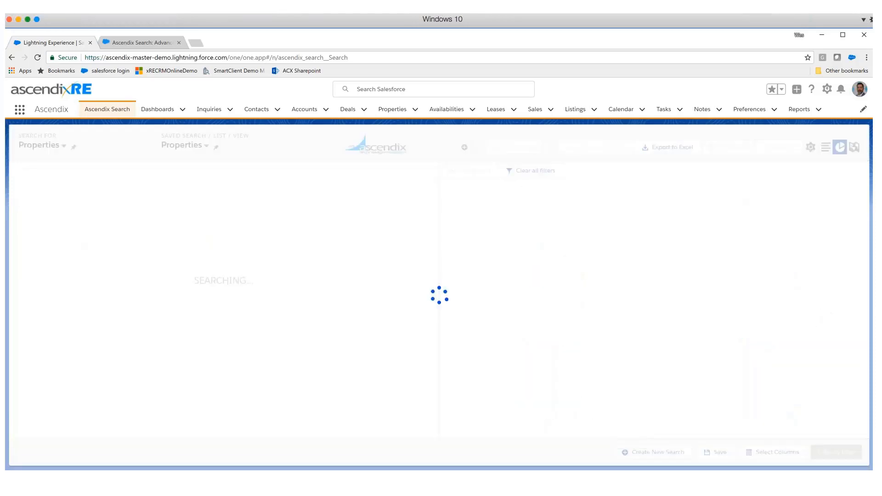
click(827, 426)
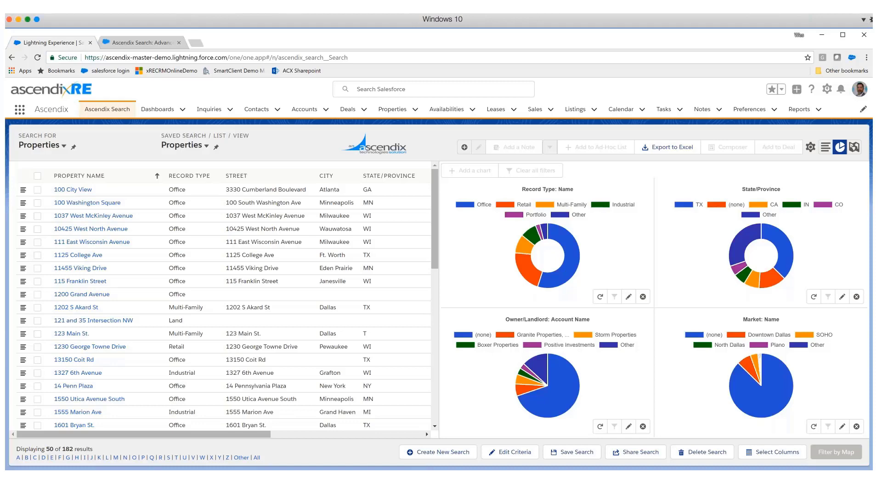
click(514, 453)
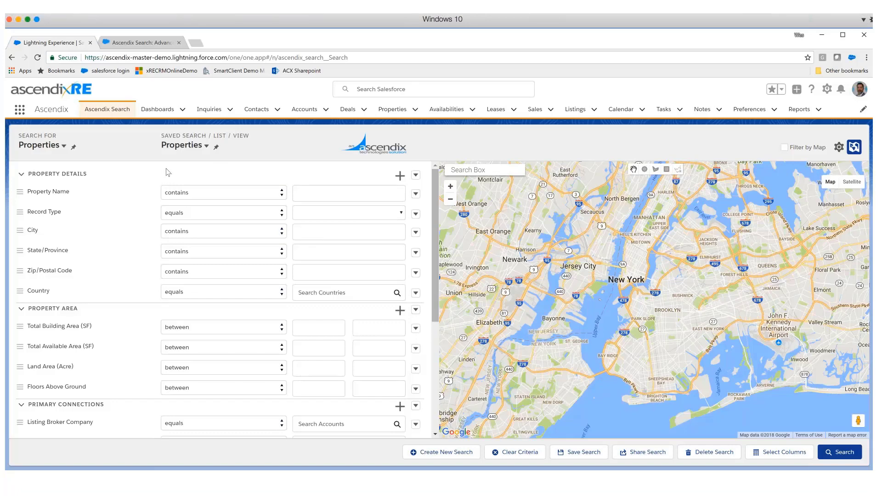
Switch the search to Accounts and run it, listing 858 accounts.
click(63, 146)
scroll(70, 176, up, 5)
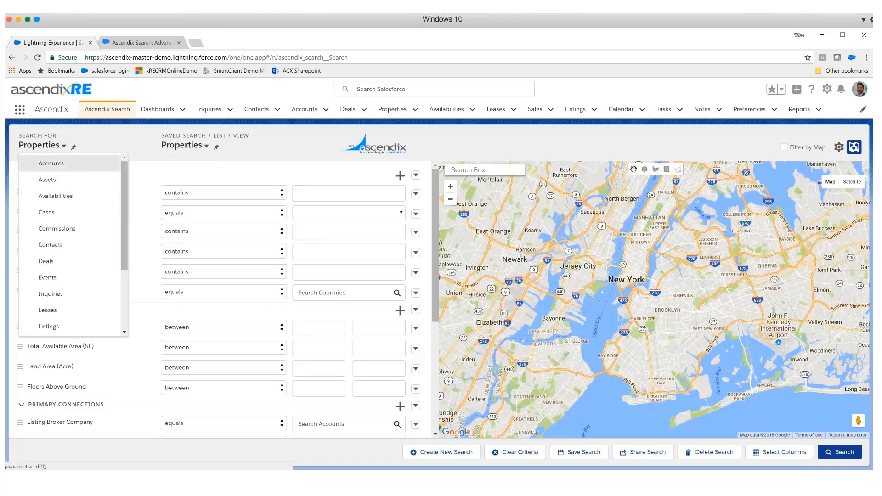
click(50, 164)
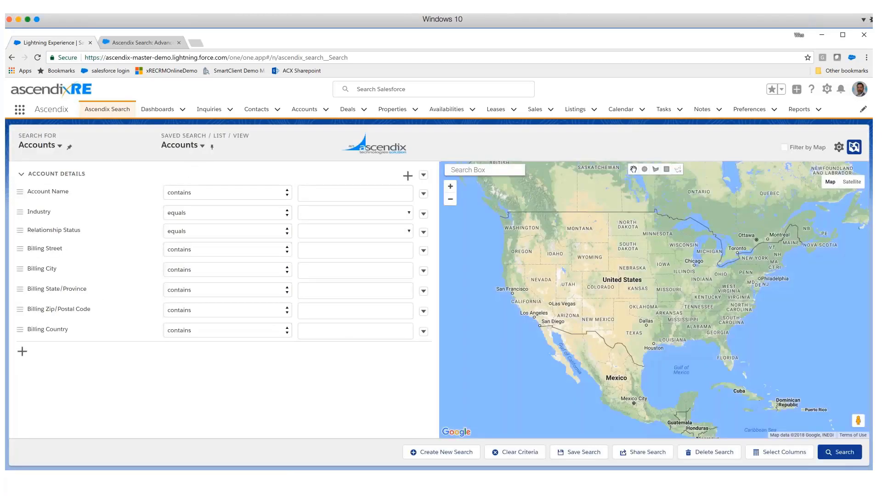
click(840, 452)
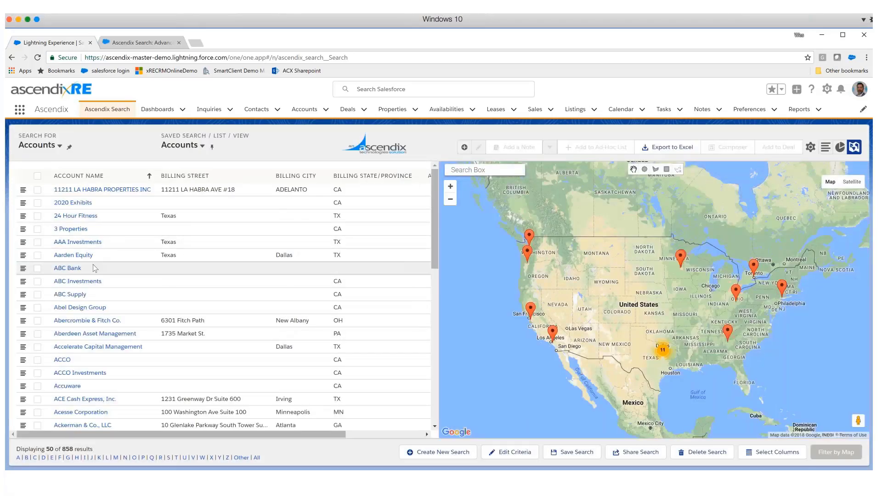
Check Aarden Equity, ABC Bank, Abel Design Group, Accelerate Capital Management and Accuware.
click(37, 269)
click(38, 255)
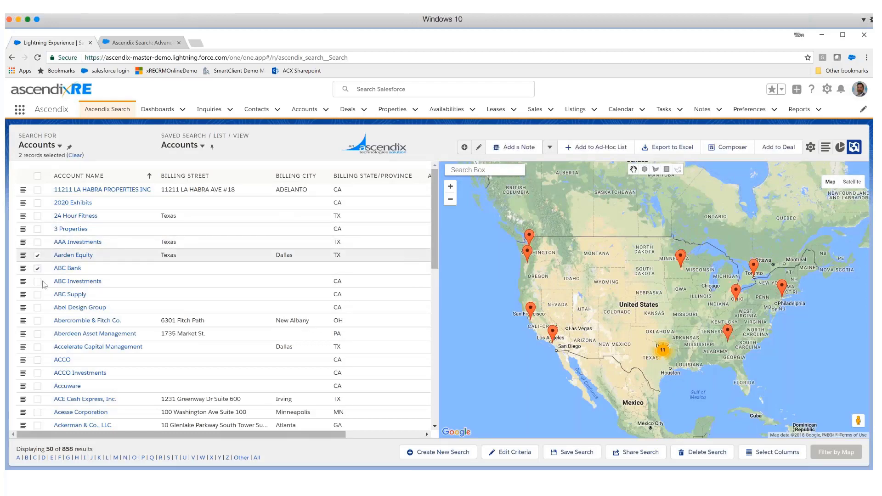
click(37, 308)
click(38, 347)
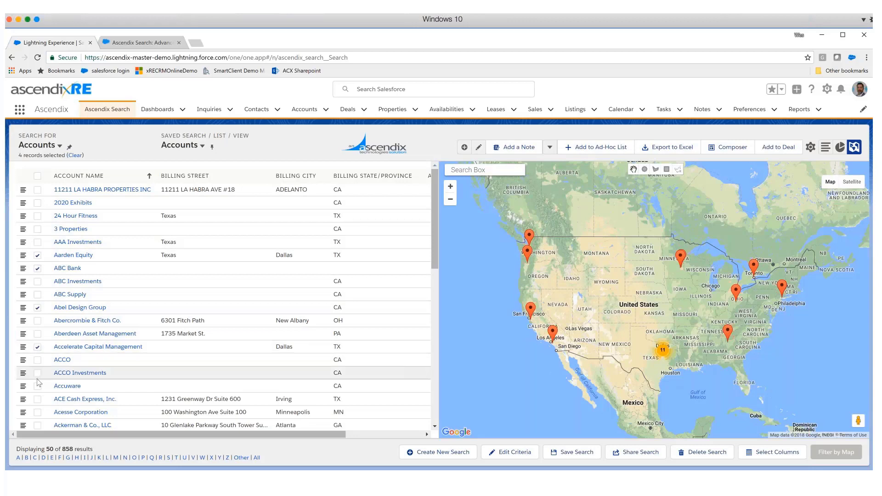
click(39, 388)
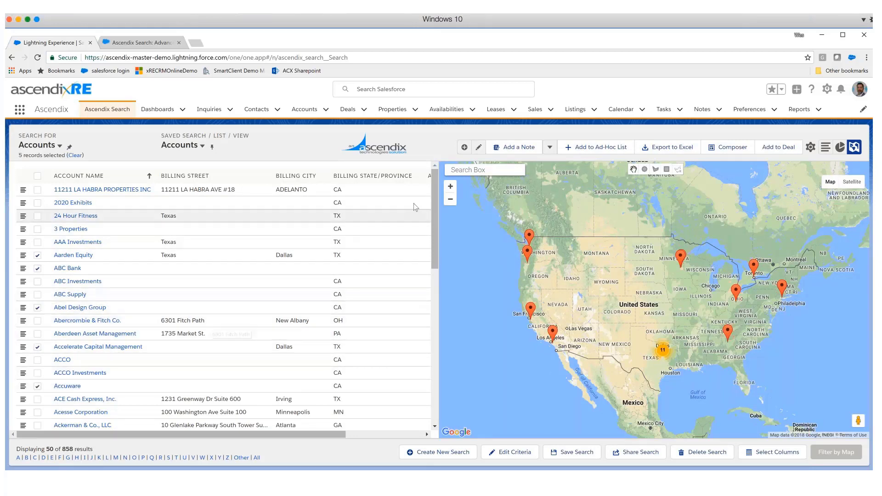
Save the five checked accounts as a new Q1 Target Account ad-hoc list.
click(593, 149)
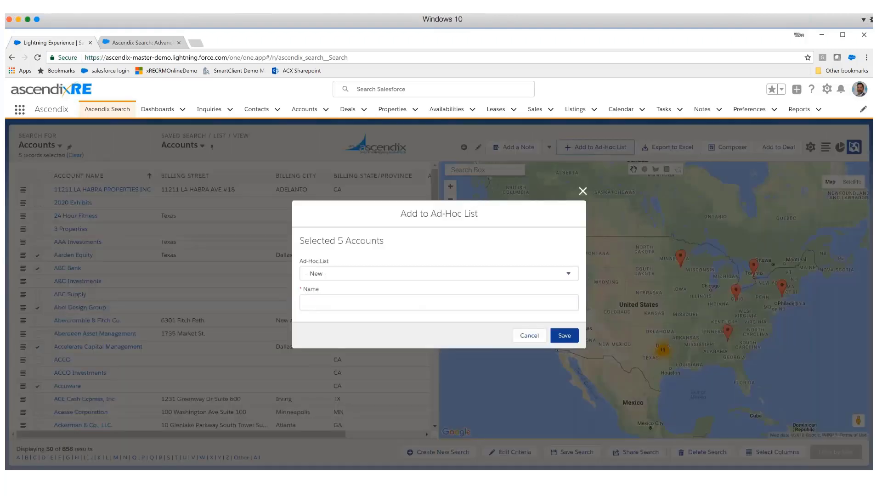
click(338, 305)
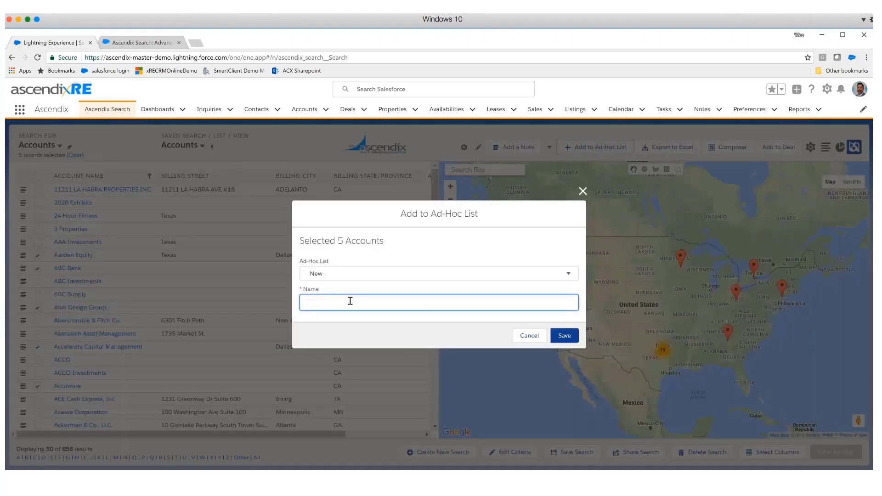
text(Wes Q1 Target Account)
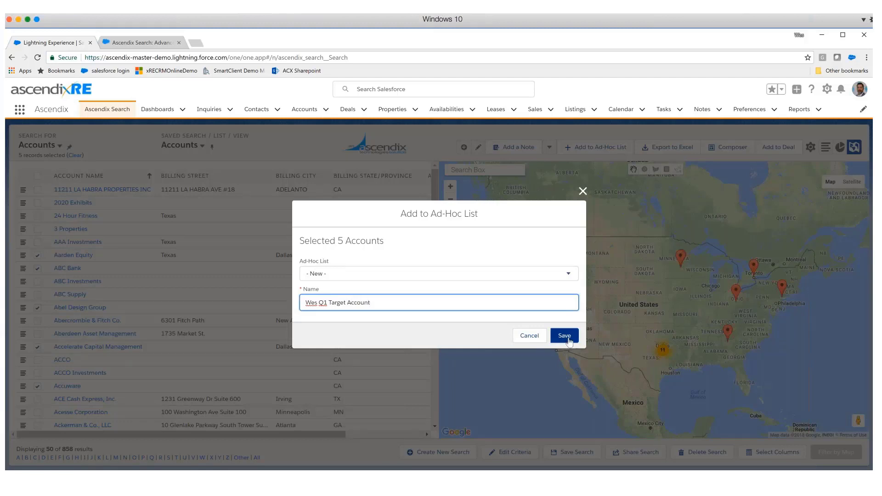
click(567, 340)
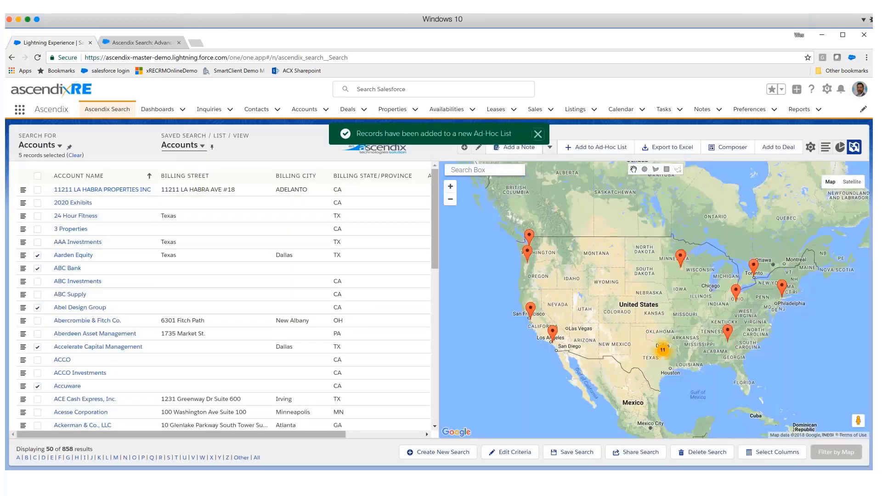
Load the new Q1 Target Account list from the Saved Search dropdown, showing 5 accounts.
click(202, 146)
scroll(221, 234, down, 8)
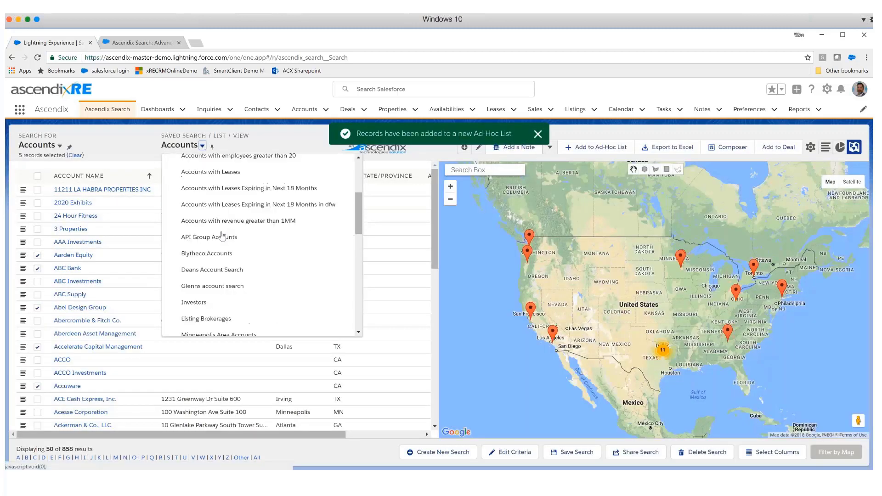
scroll(219, 268, down, 1)
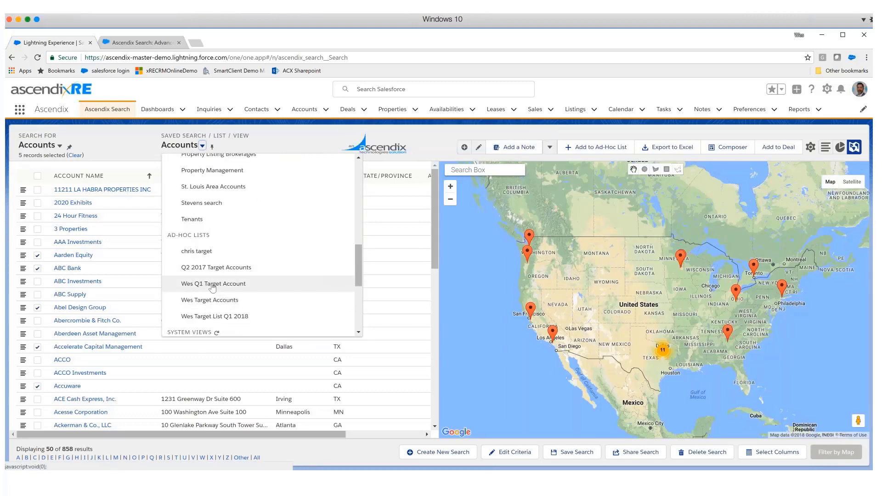
click(212, 284)
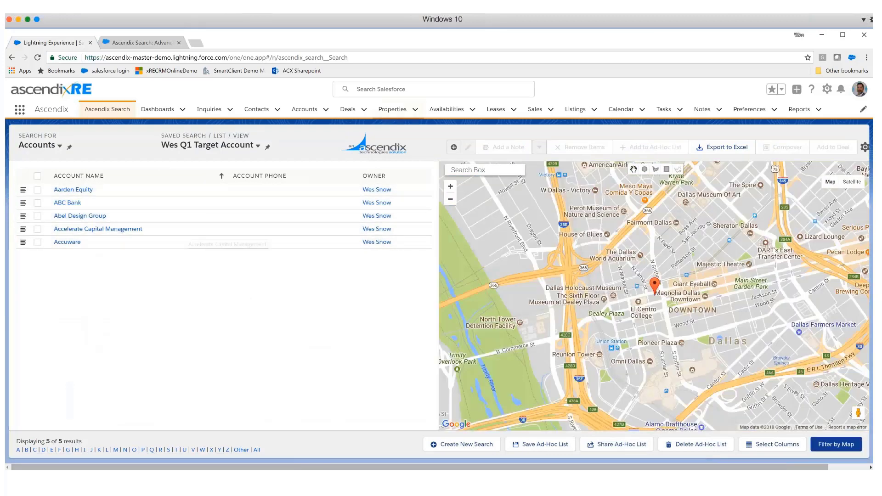
click(386, 88)
Find the Infinity Info Systems Corp account and add it to the existing Q1 Target Account list.
text(inif)
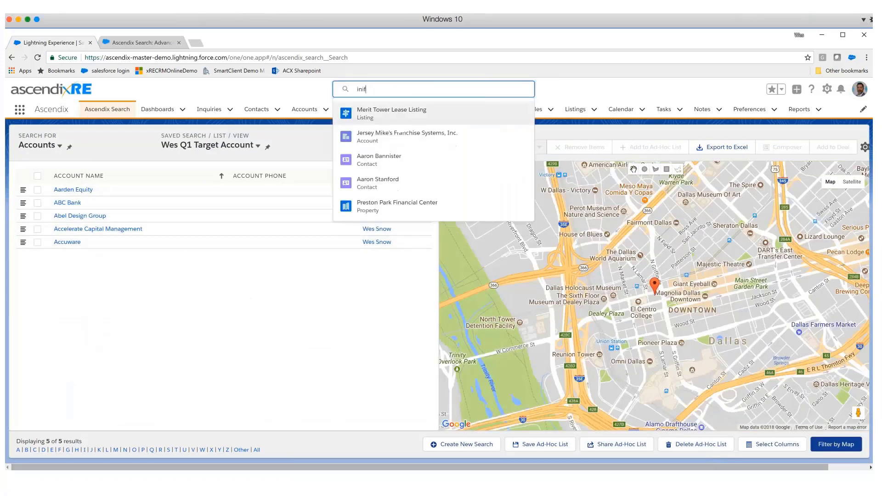
text(inity)
key(Return)
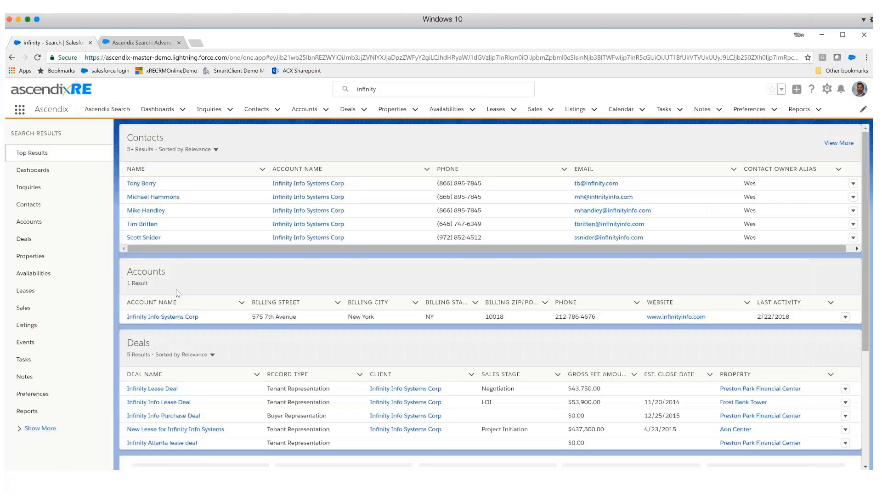
click(162, 316)
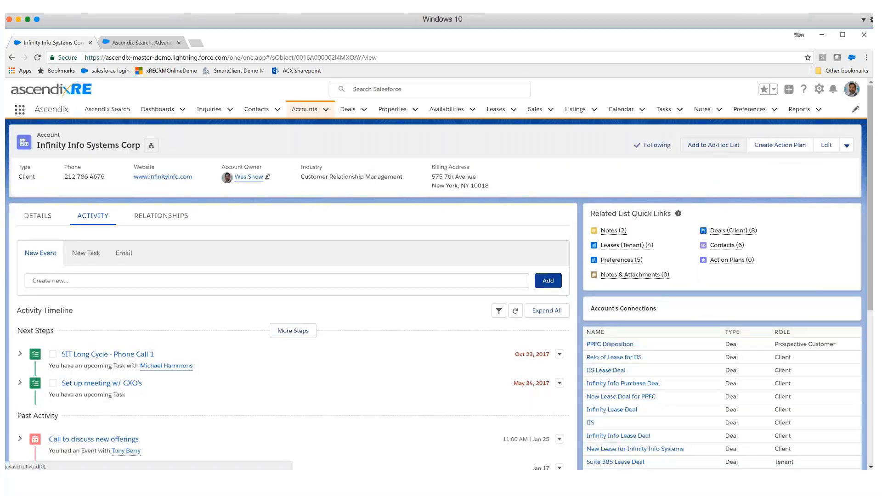
click(714, 145)
click(389, 253)
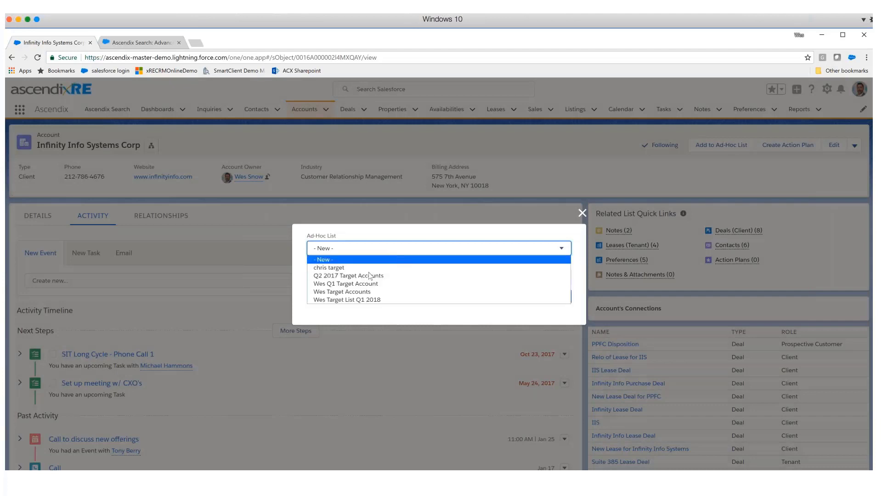
click(346, 284)
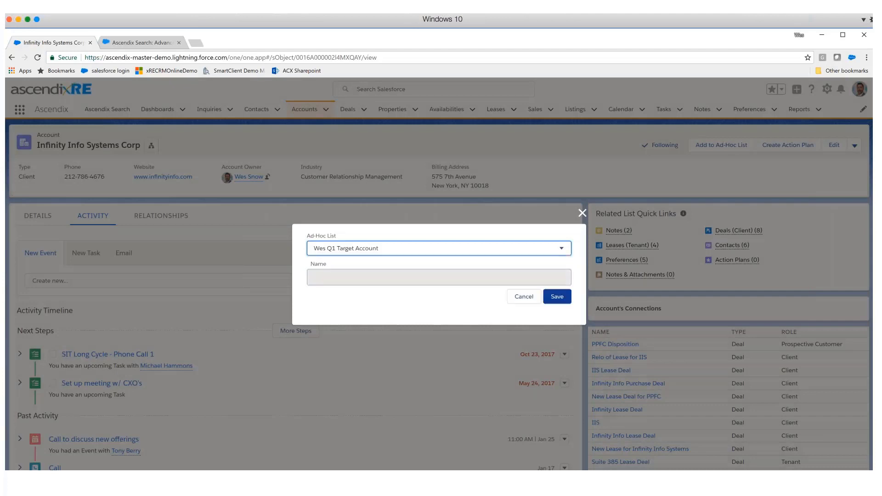
click(557, 297)
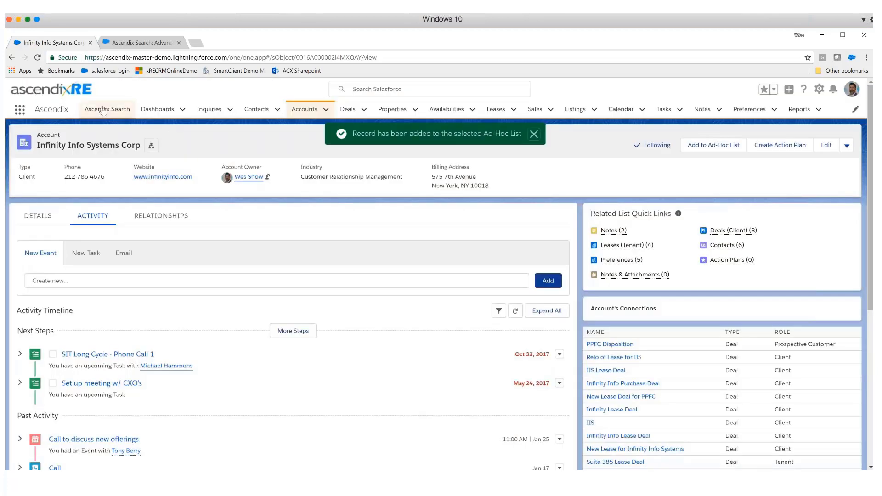
Reopen the Q1 Target Account list in Ascendix Search, now showing six accounts.
click(103, 111)
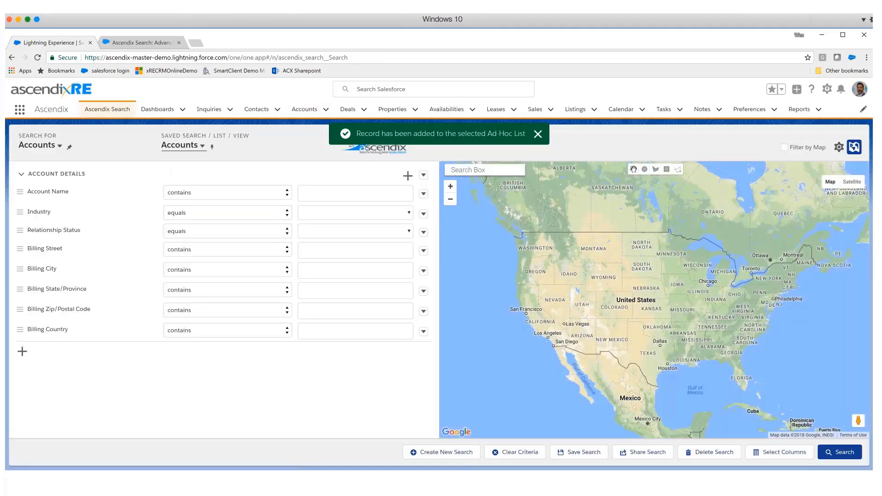
click(203, 146)
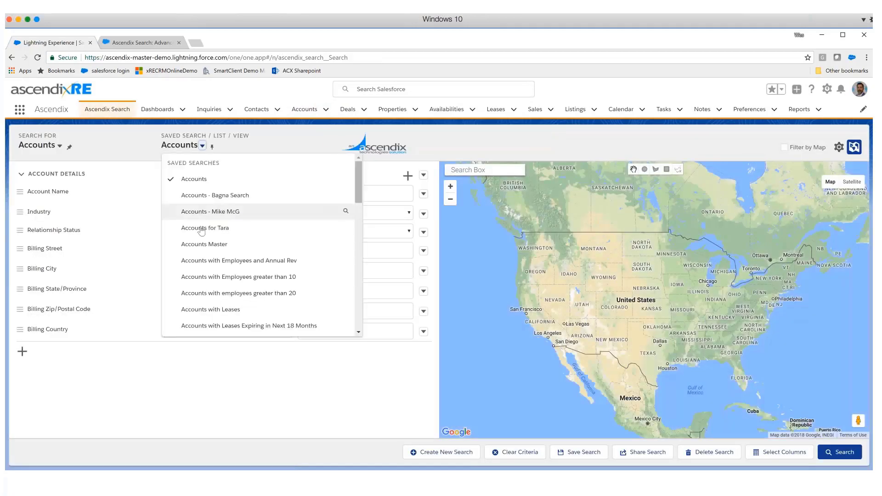
scroll(202, 230, down, 10)
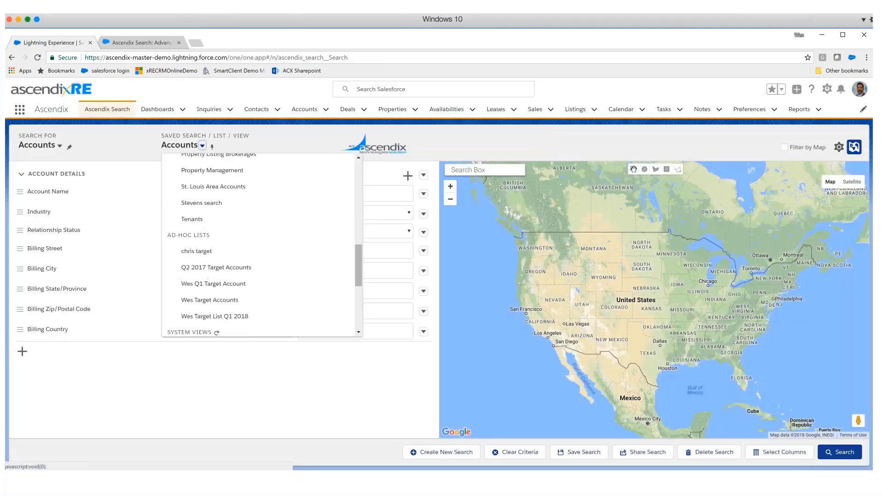
click(209, 283)
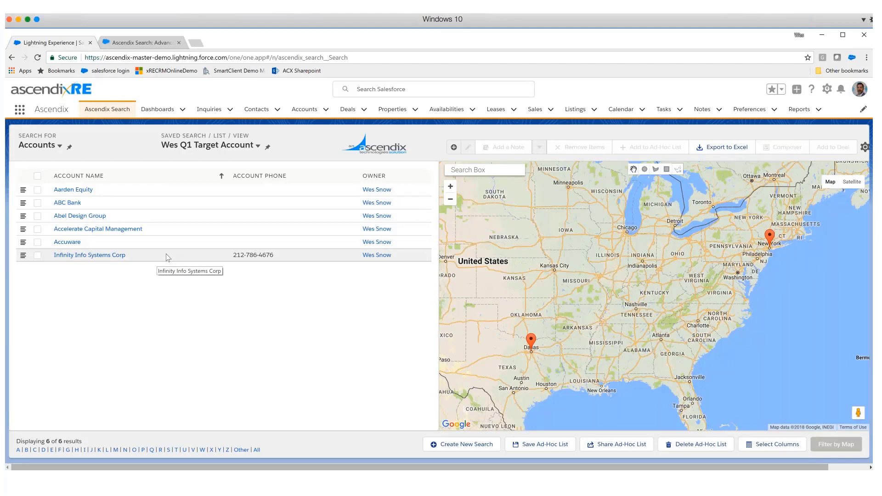
Switch to a Contacts search and check the Knight Frank - Shanghai and Mannatech, Inc. contacts.
click(59, 146)
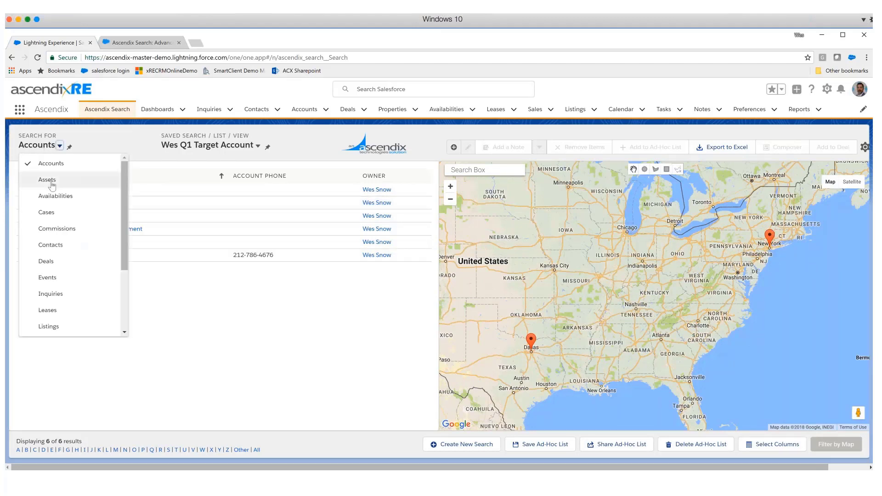
click(57, 245)
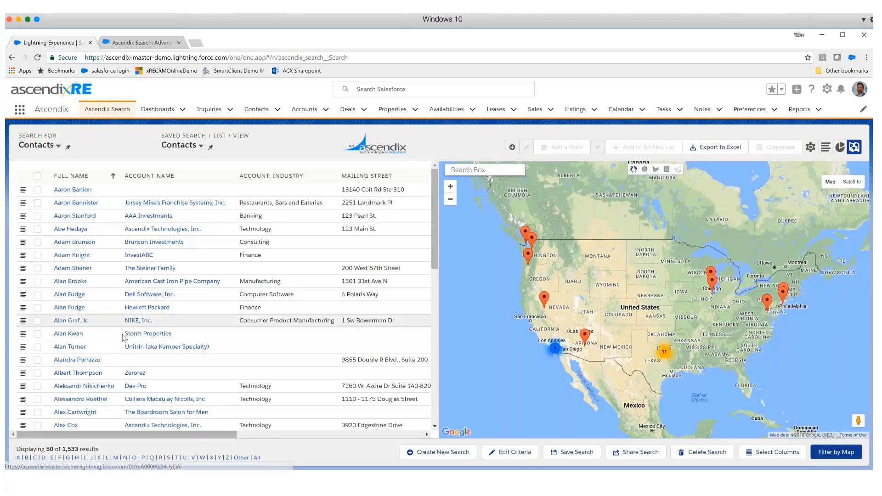
scroll(123, 339, down, 3)
click(37, 353)
scroll(46, 375, down, 2)
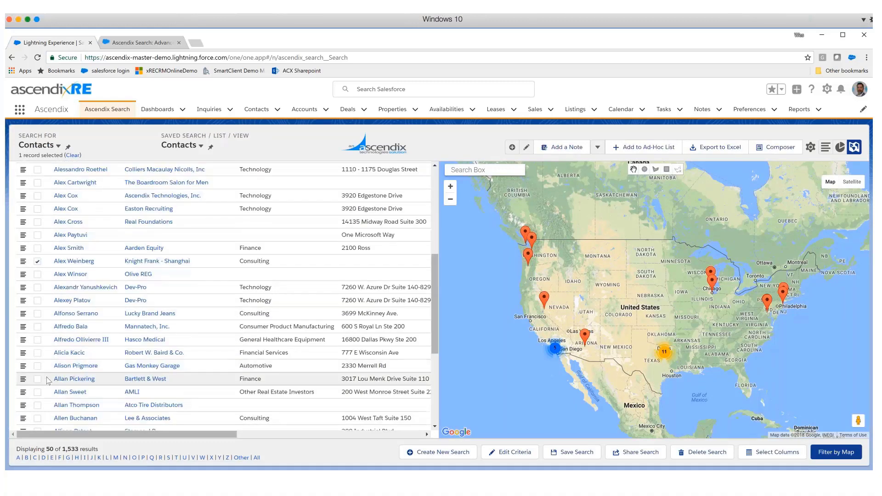
click(37, 327)
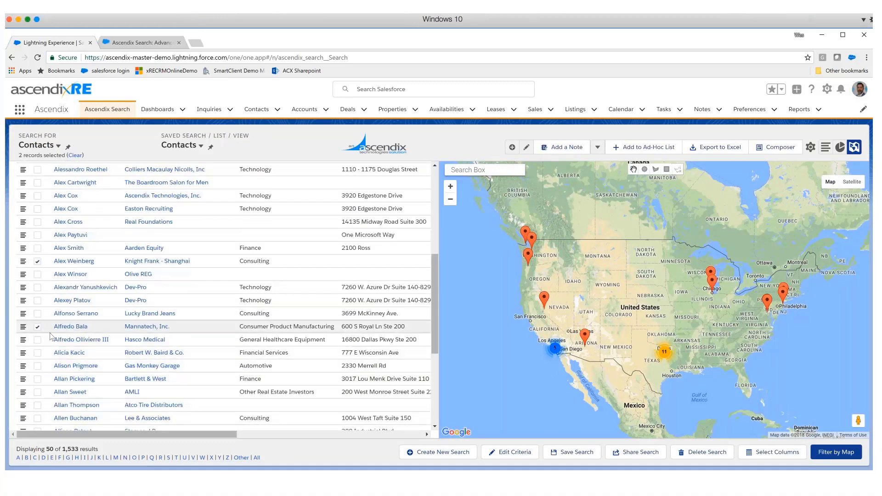
Add the two checked contacts to the existing Baseball Fans ad-hoc list.
click(641, 151)
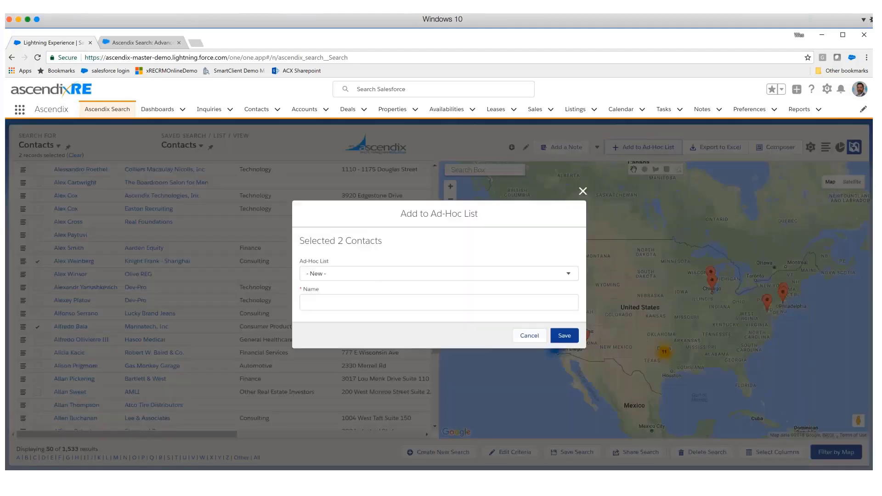
click(344, 274)
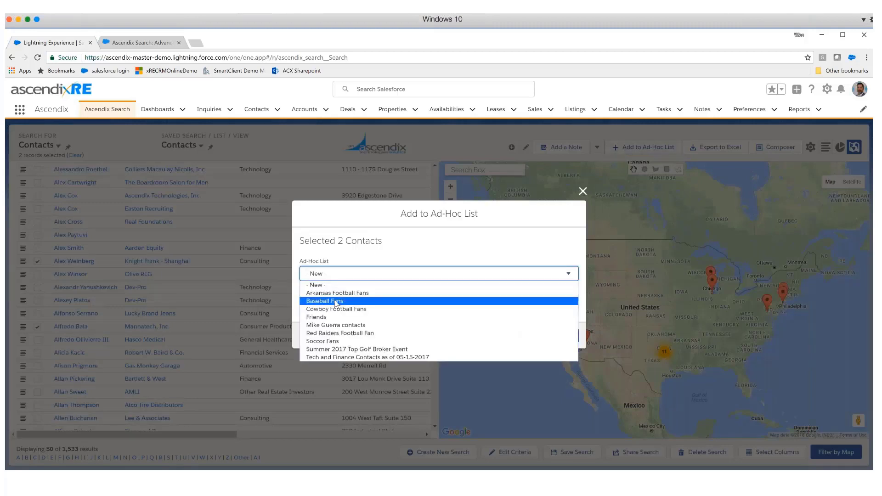
click(335, 302)
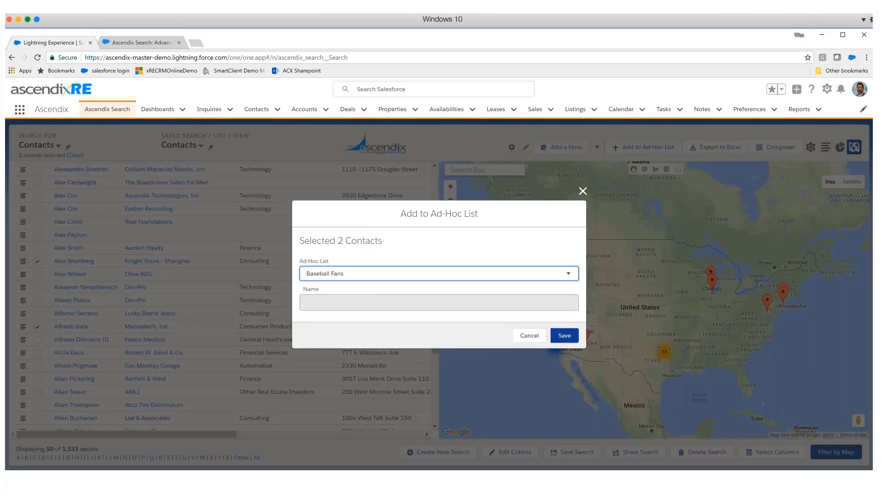
click(560, 338)
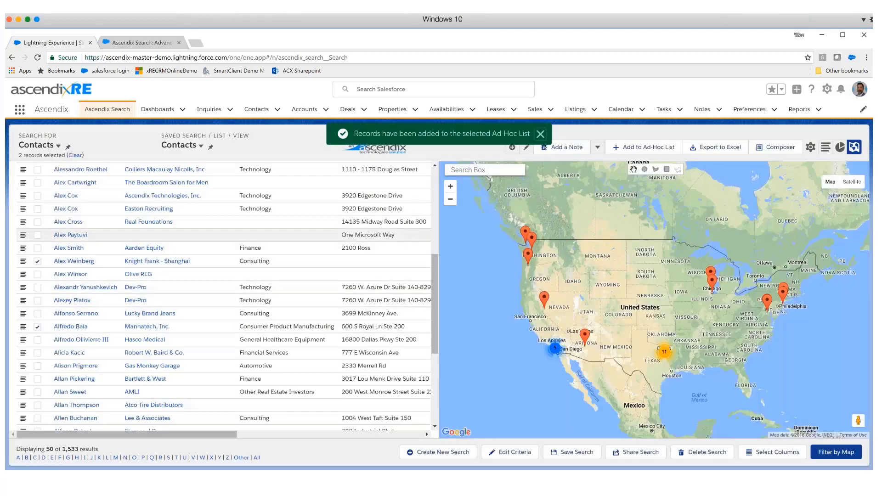
Open the Baseball Fans list from the Saved Search dropdown, showing 20 results.
click(194, 148)
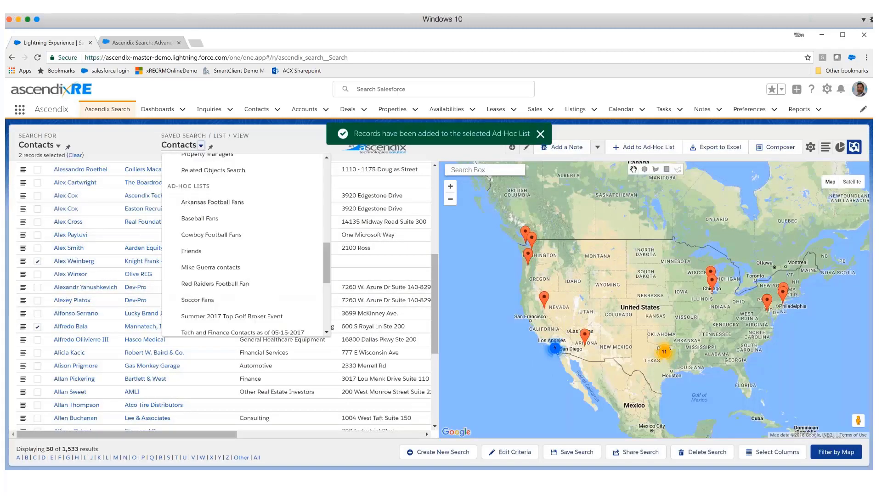
click(212, 224)
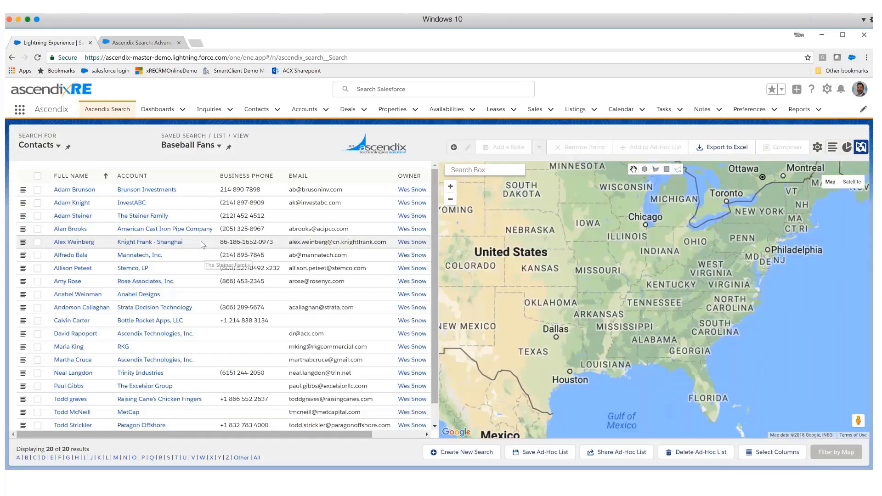
scroll(203, 252, up, 1)
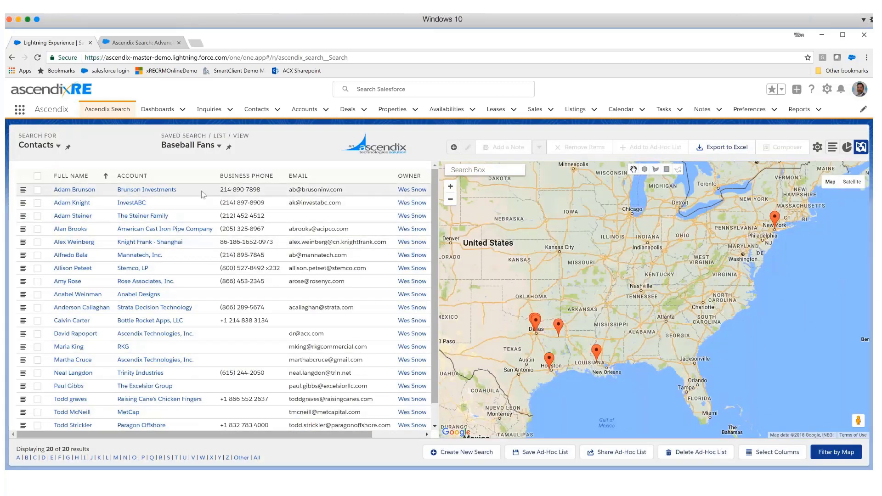